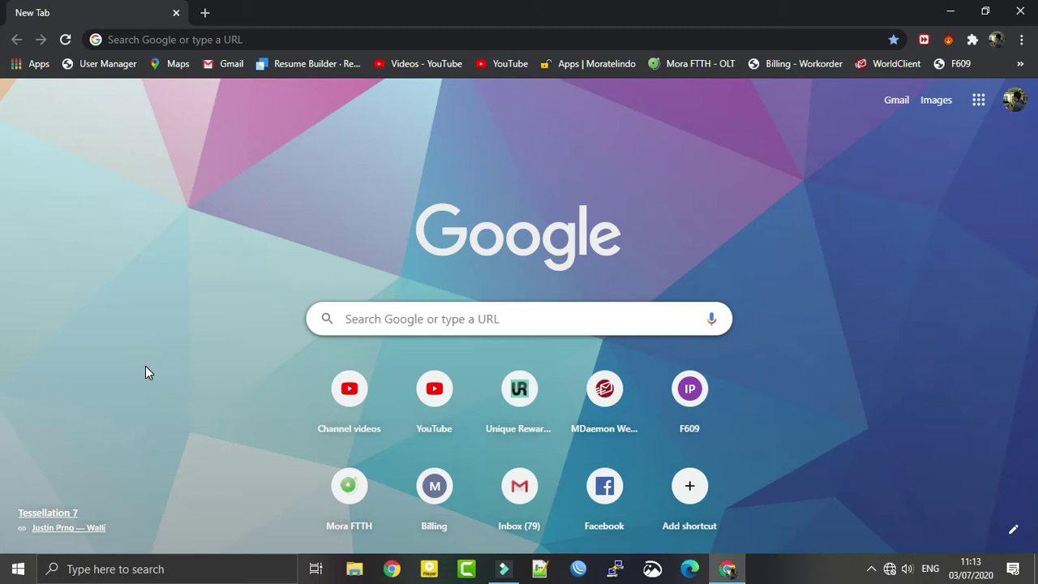
- Repeatedly show and dismiss Chrome's recent search suggestions from the address bar
left_click(195, 39)
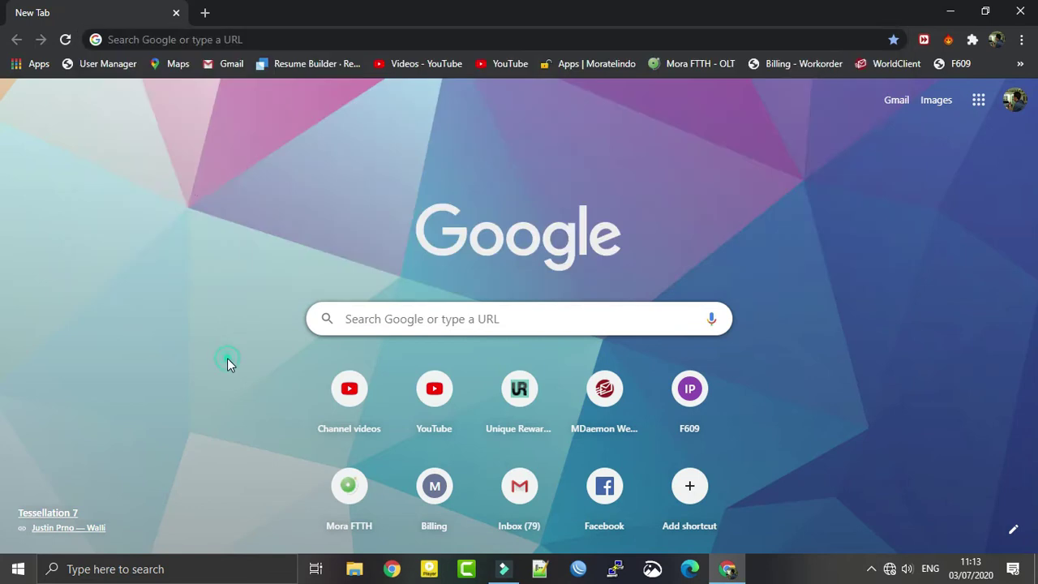
left_click(230, 361)
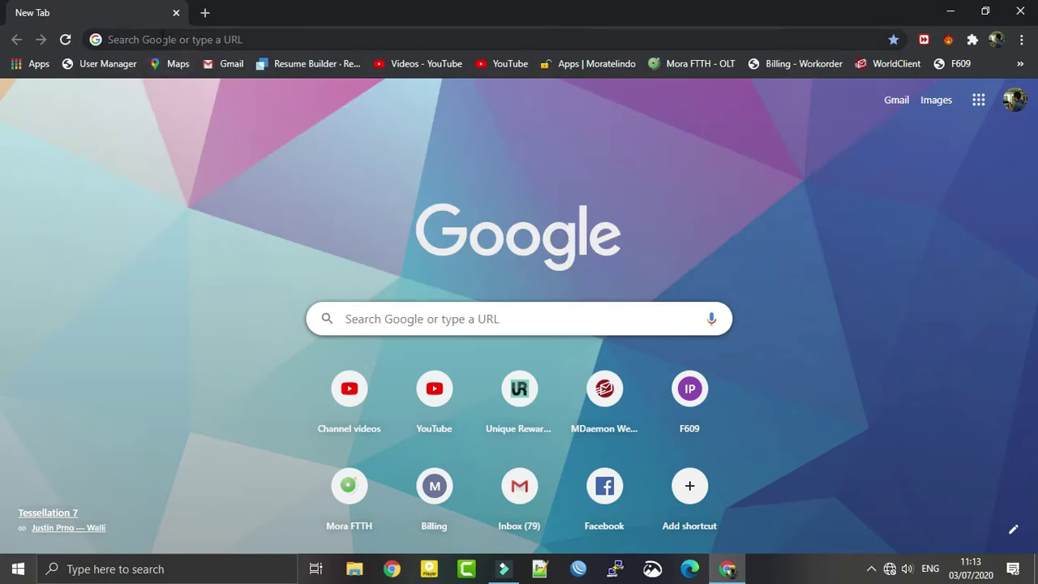
left_click(162, 39)
left_click(44, 154)
left_click(122, 39)
left_click(43, 207)
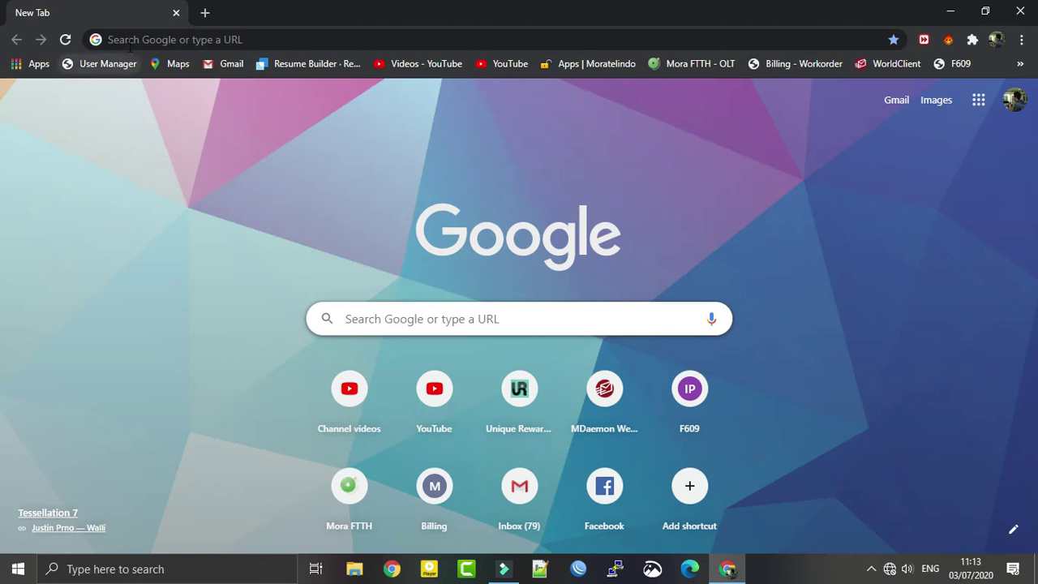
left_click(130, 40)
left_click(65, 174)
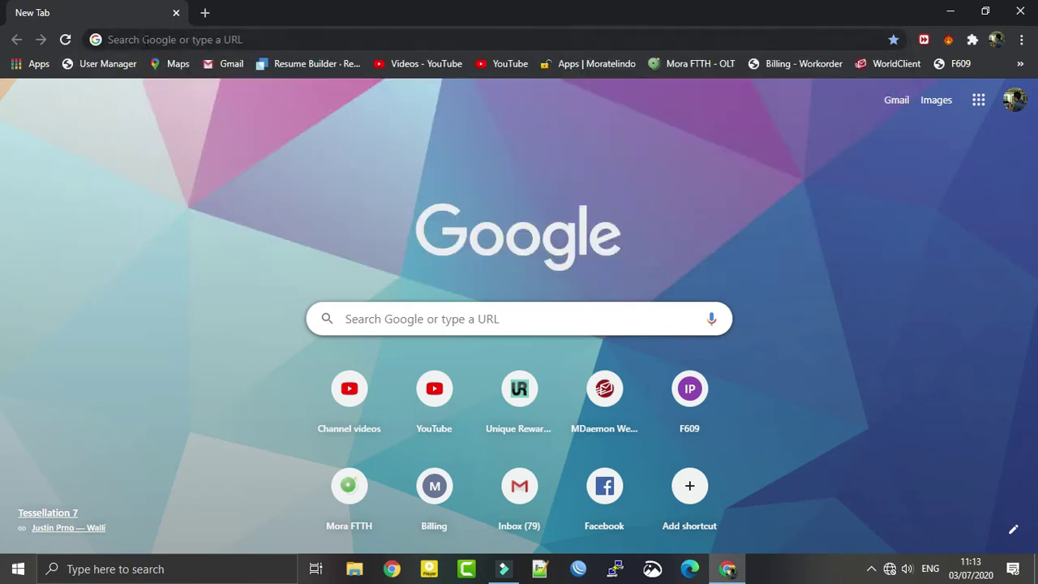
left_click(144, 40)
left_click(166, 362)
left_click(163, 40)
left_click(34, 202)
- Load the router page at 192.168.1.1 using the autocompleted address
left_click(136, 40)
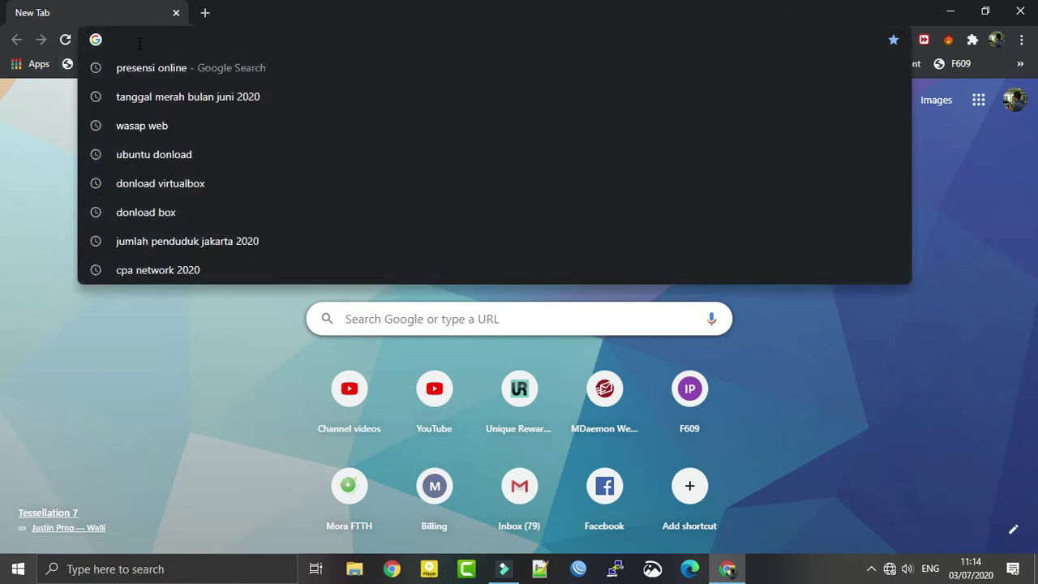
type("192.168.1.1")
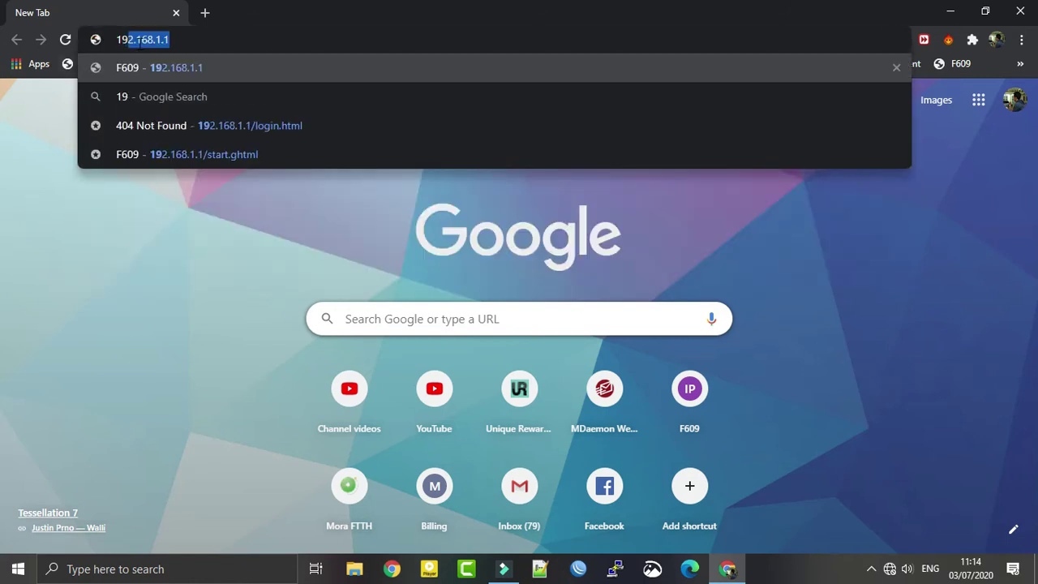
key("Right")
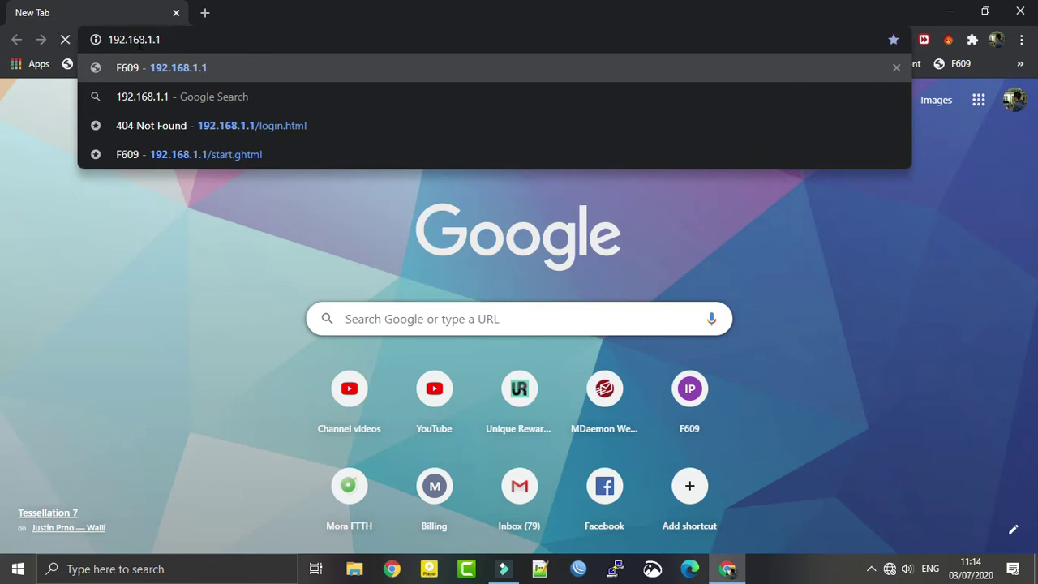
key("Return")
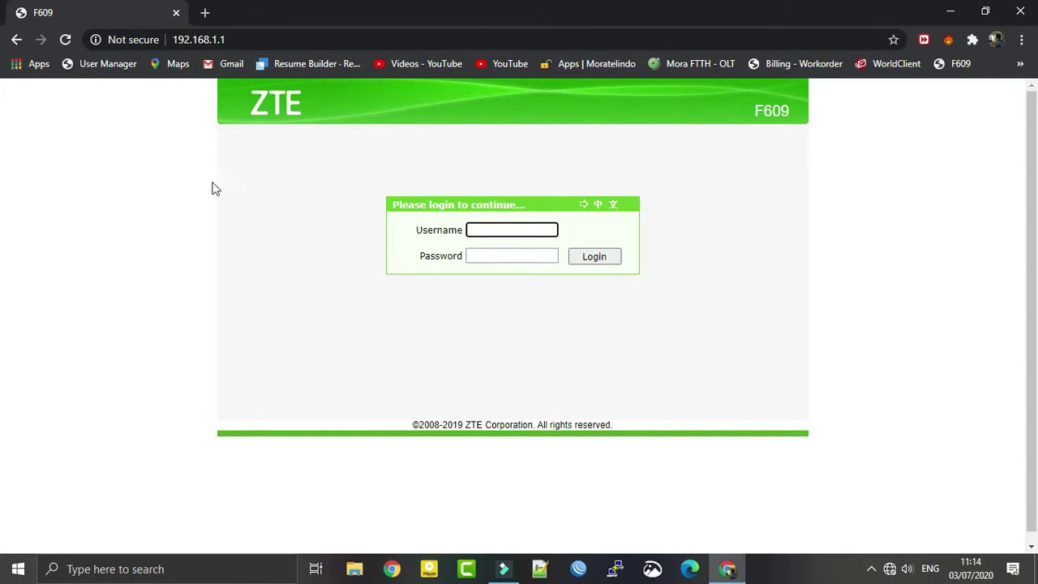
- Select and delete all the old notes in ROOT.txt in Notepad++
left_click(481, 254)
left_click(490, 230)
left_click(539, 569)
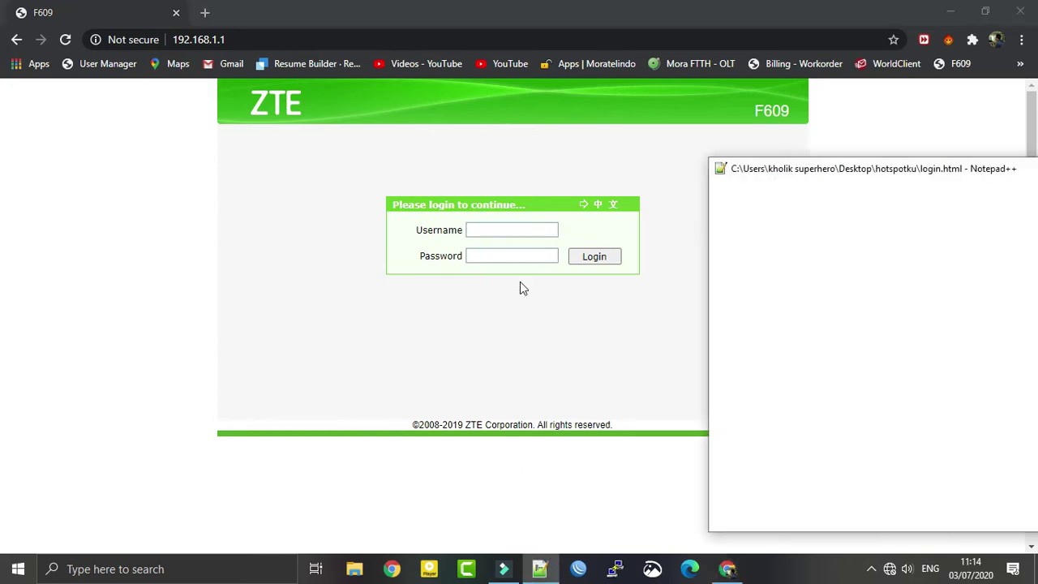
key("shift+Up")
key("shift+Up")
key("shift+Up")
key("shift+Up")
key("shift+Up")
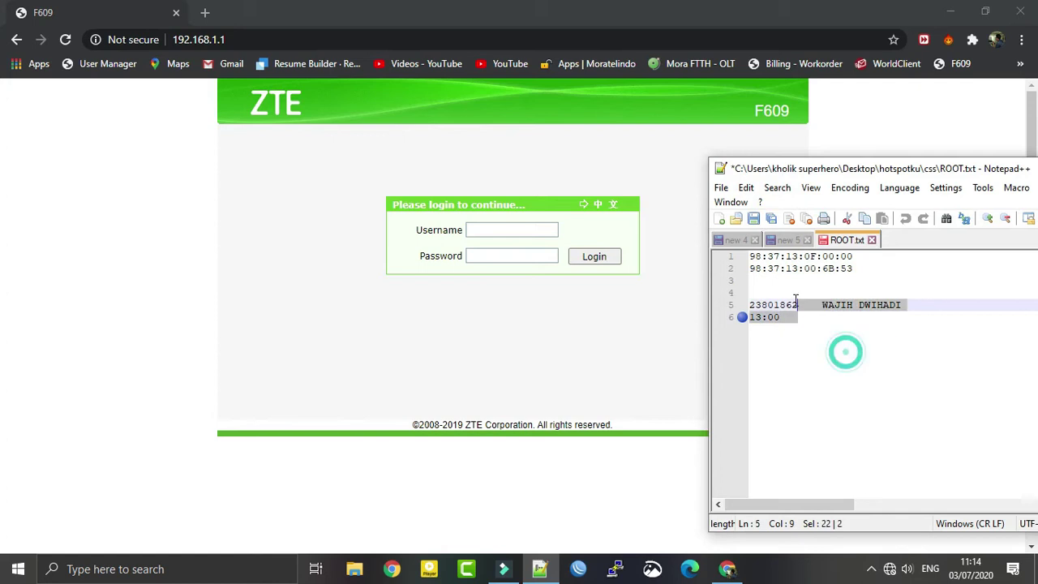
key("shift+Home")
key("ctrl+F2")
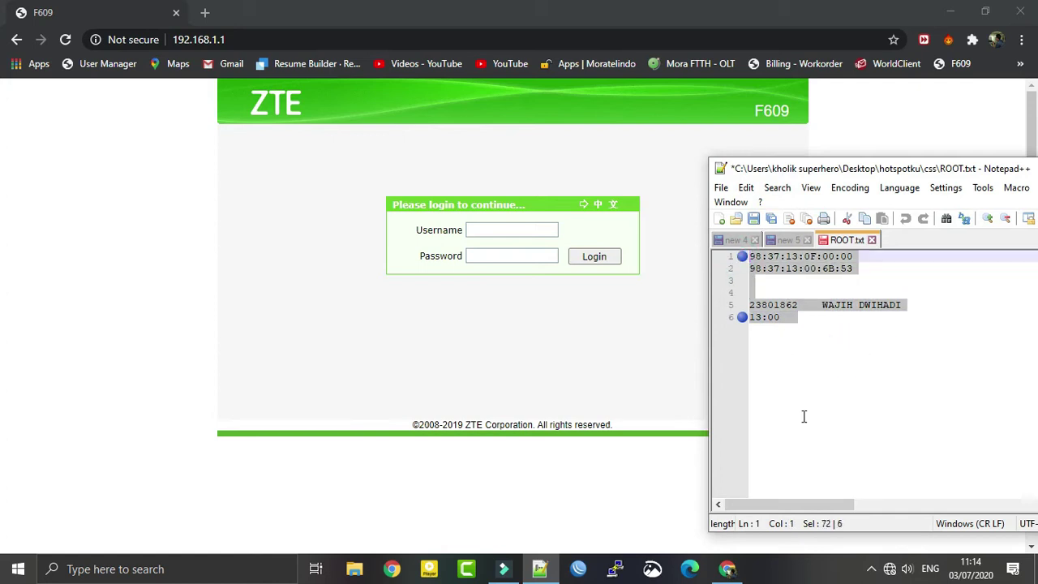
key("Delete")
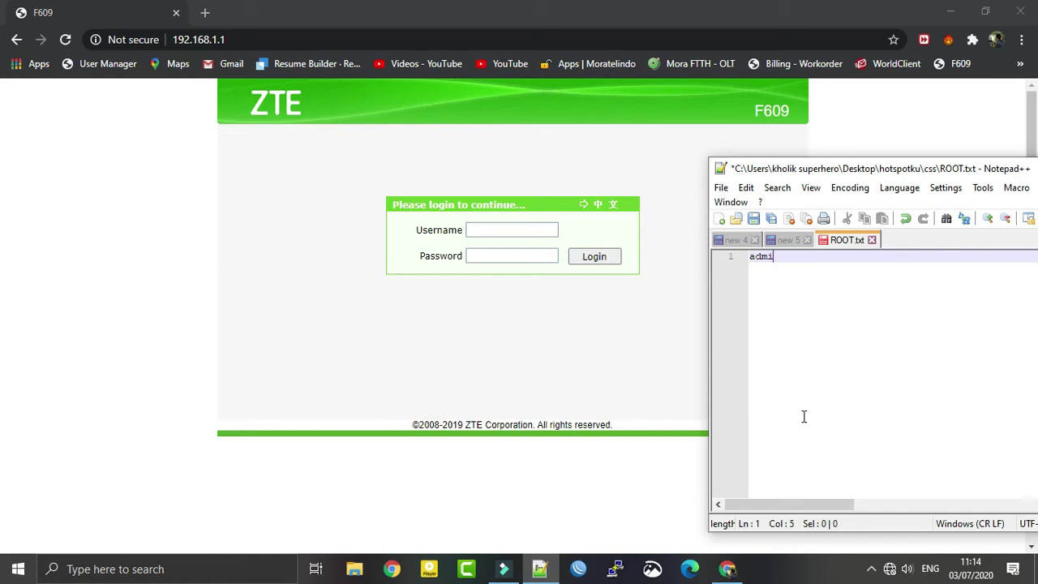
- Write the username 'admin' on the first line and the router password below it
key("Return")
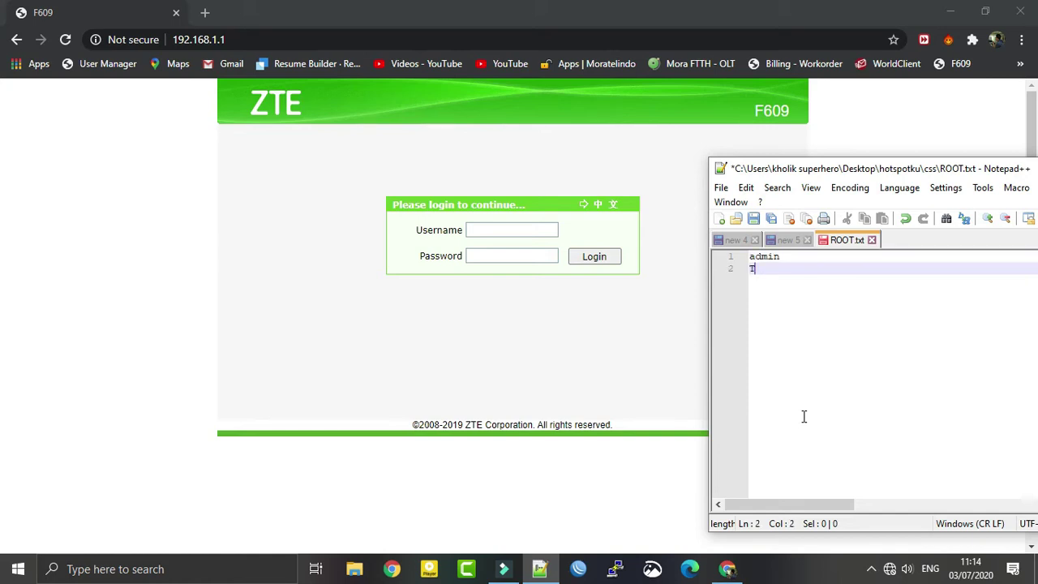
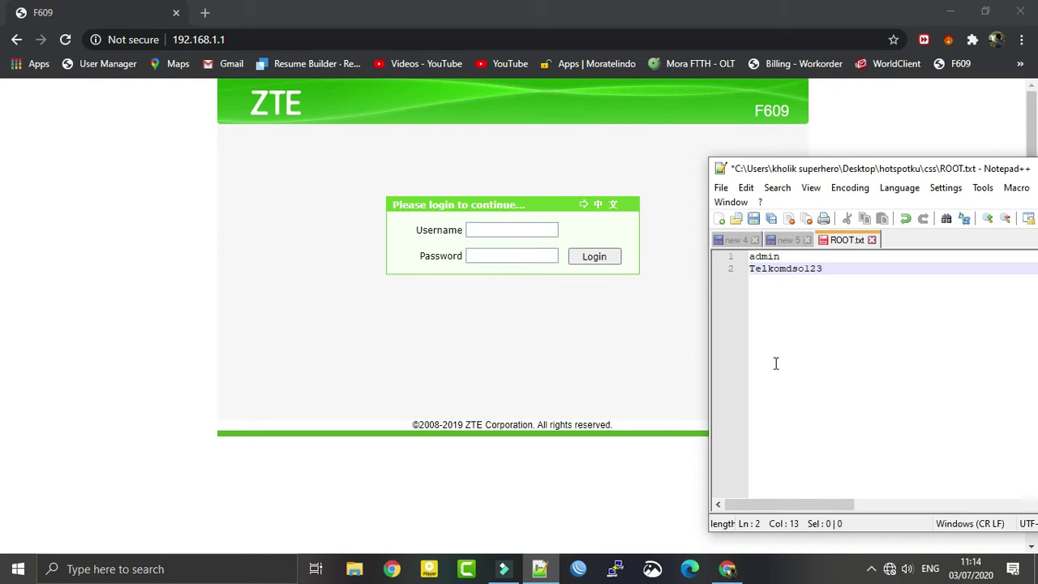
- Copy the saved admin username from Notepad++ into the login Username field
left_click(752, 258)
double_click(752, 258)
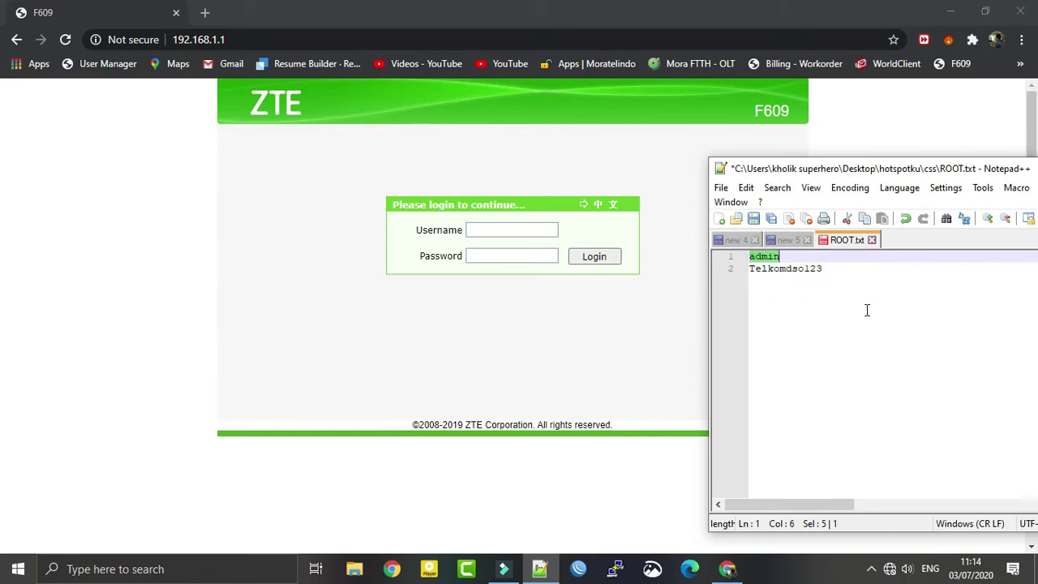
right_click(767, 258)
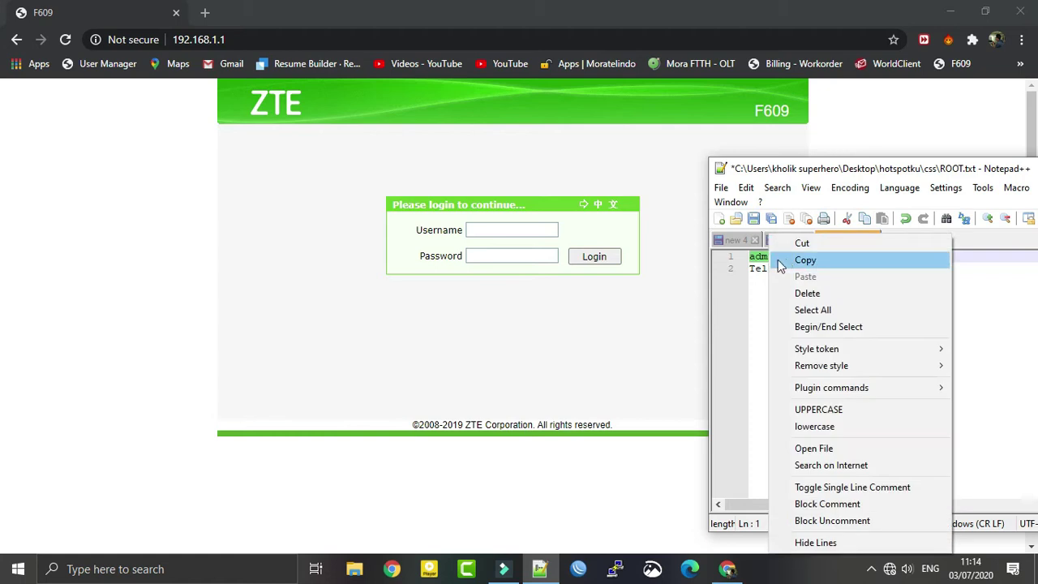
left_click(803, 261)
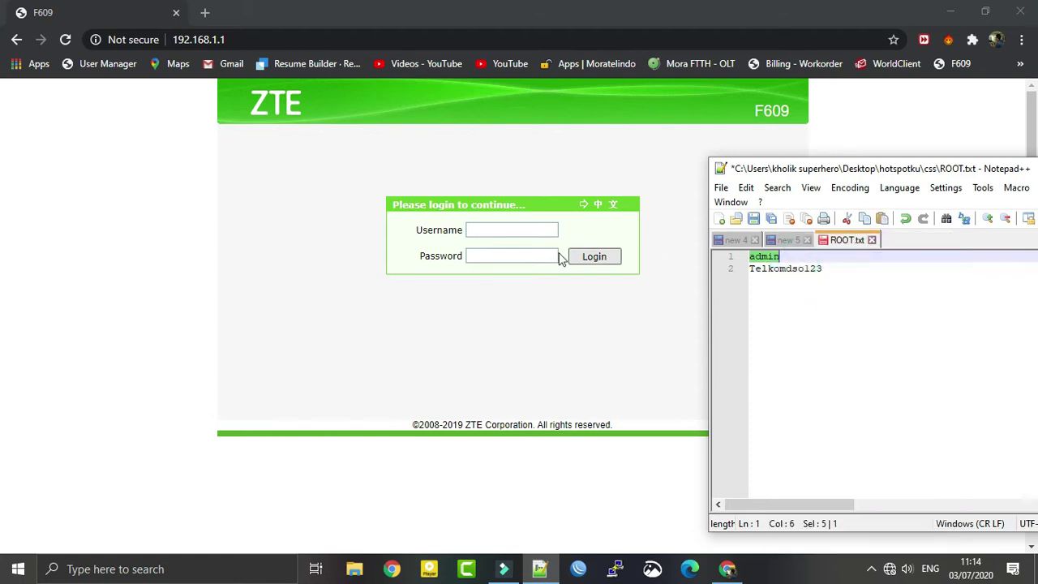
left_click(496, 231)
right_click(496, 231)
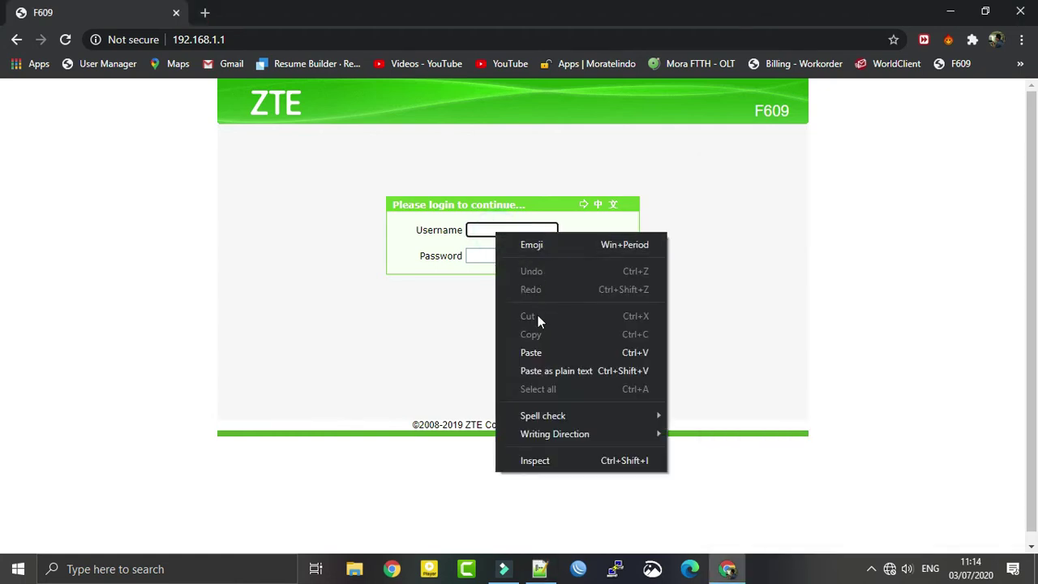
left_click(531, 352)
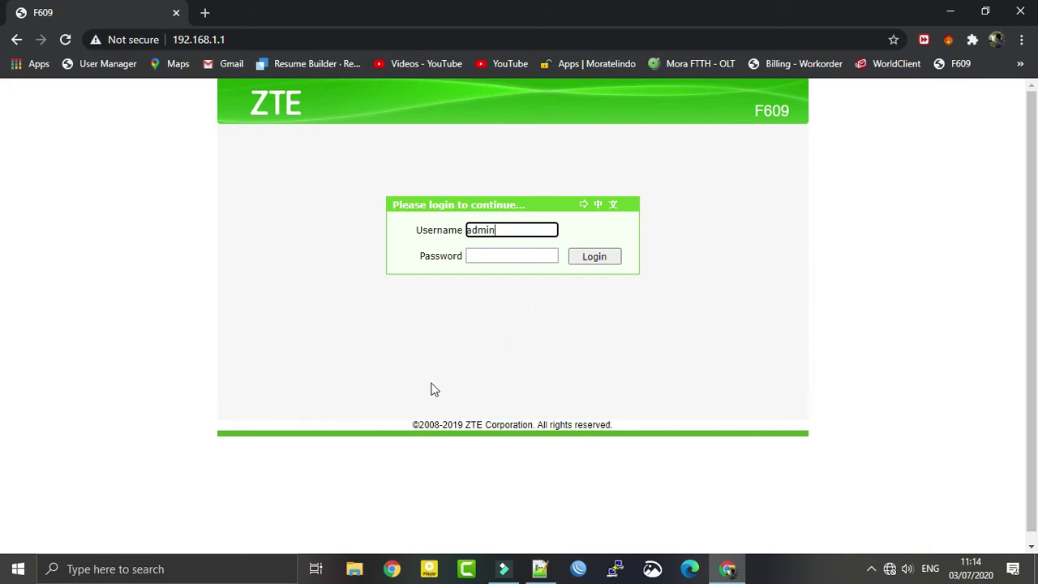
- Copy the saved password into the Password field and log in
left_click(537, 572)
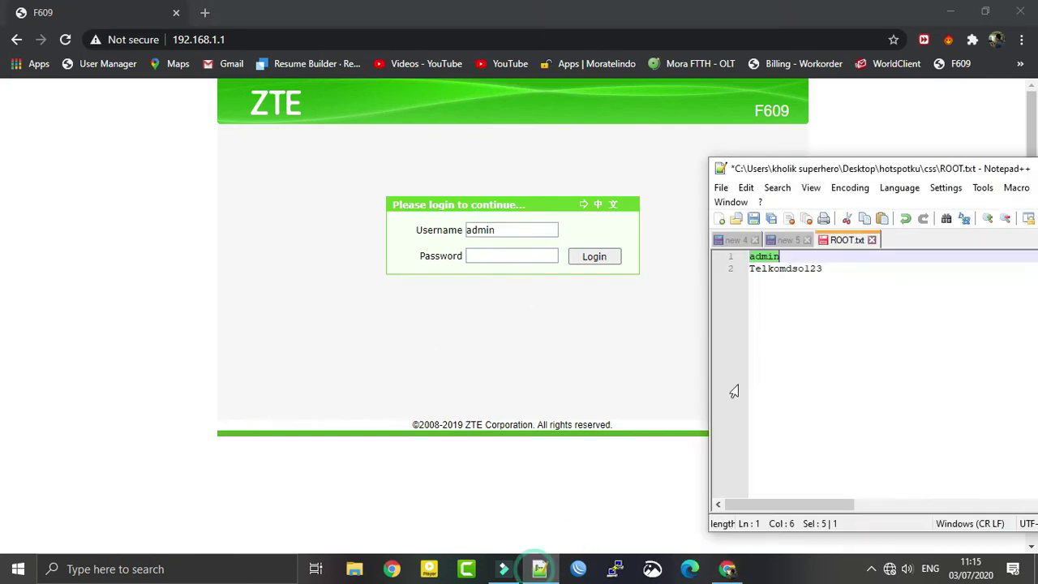
double_click(760, 273)
right_click(762, 276)
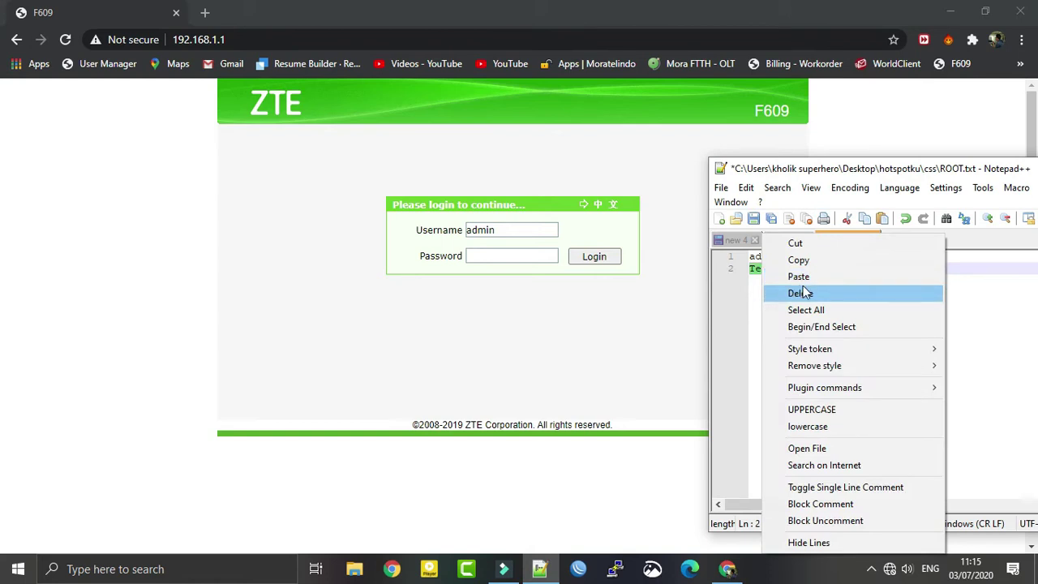
left_click(799, 259)
left_click(527, 255)
right_click(524, 256)
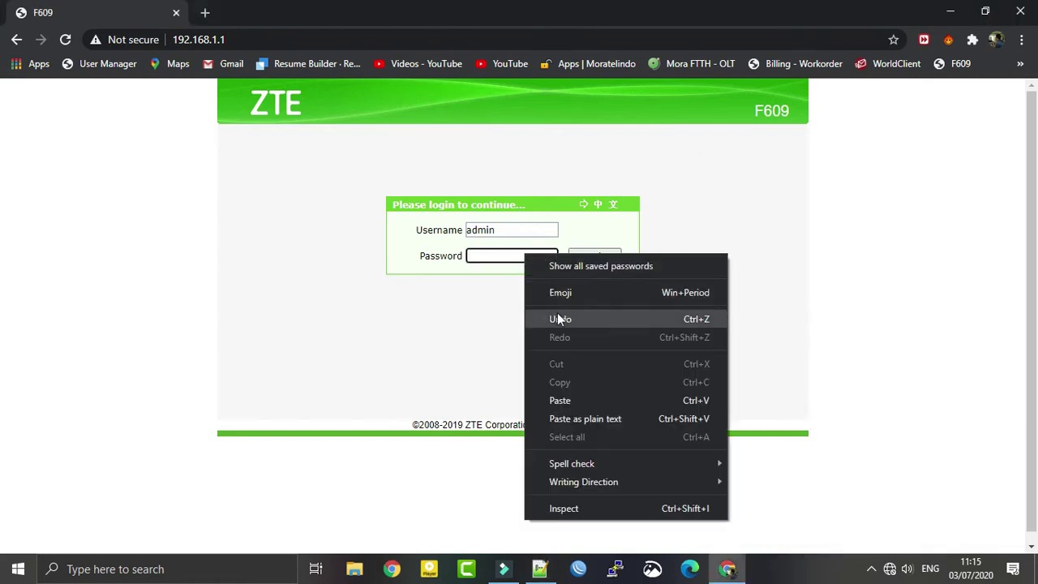
left_click(566, 398)
left_click(594, 257)
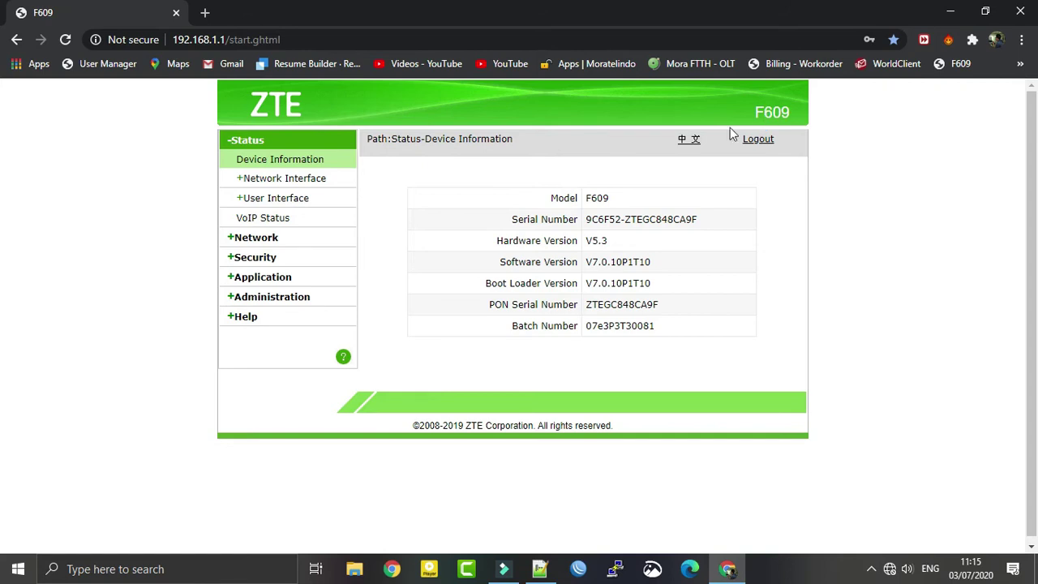
- Review Administration, Device Information and WAN status, then go to Network > WAN Connection
left_click(268, 298)
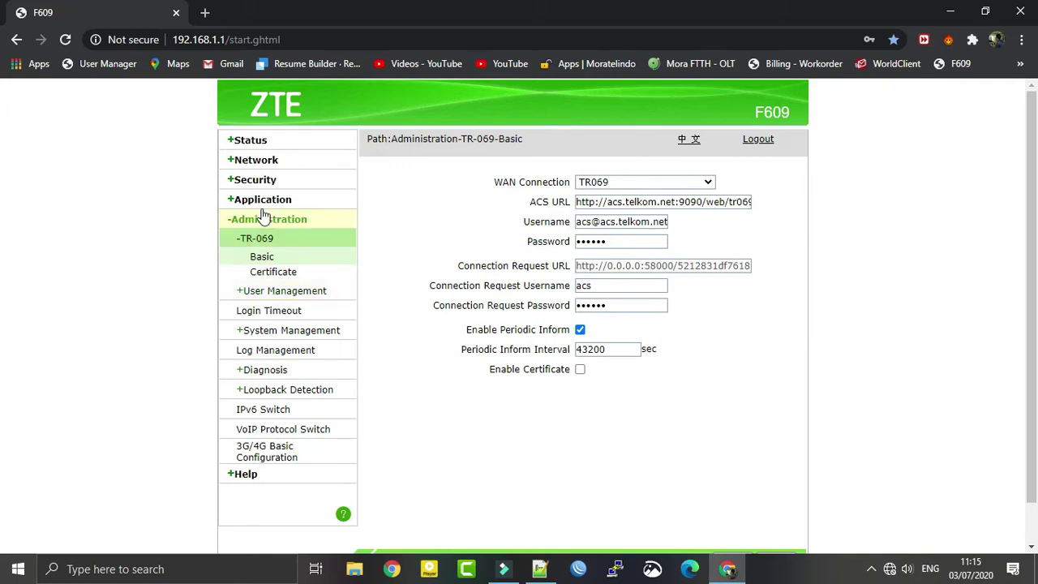
left_click(262, 146)
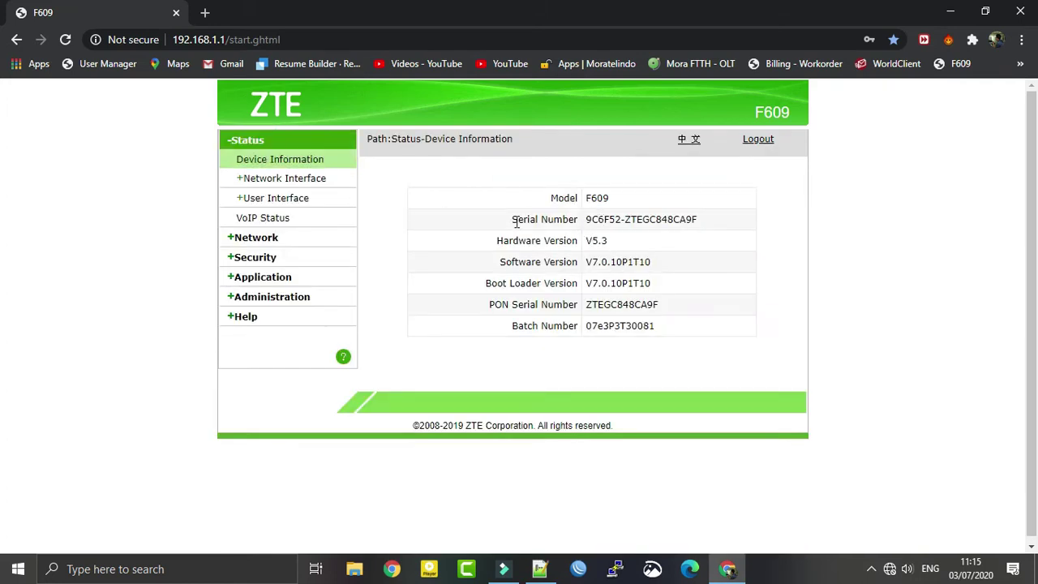
left_click(319, 182)
double_click(293, 199)
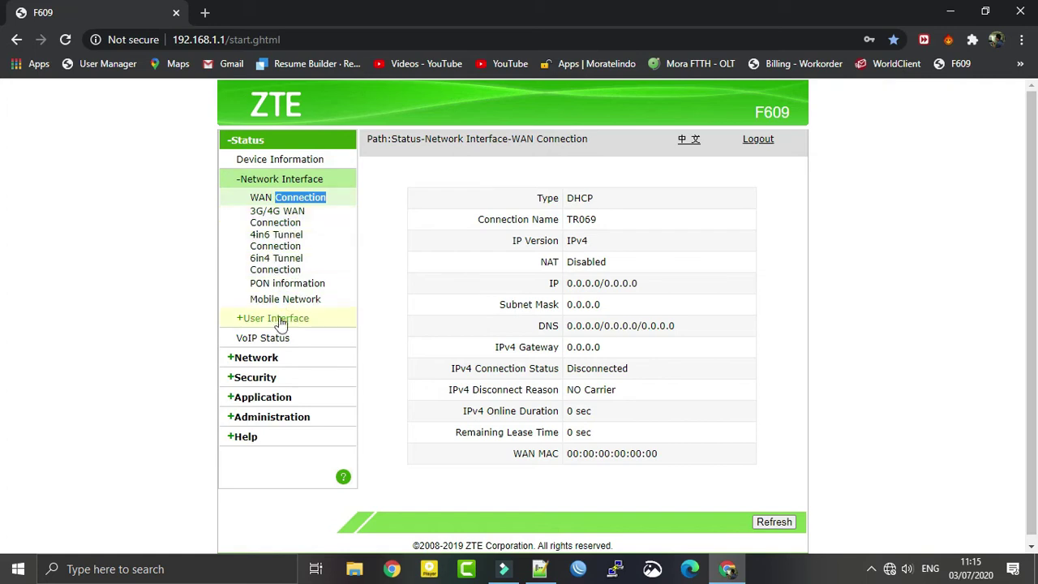
left_click(264, 357)
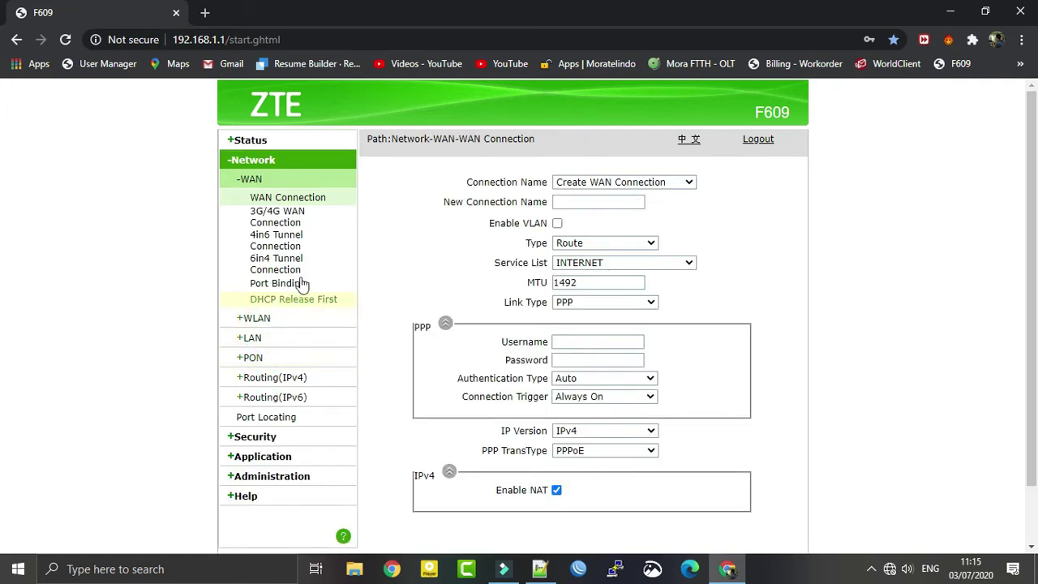
- Choose Create WAN Connection in the Connection Name dropdown after briefly loading TR069
left_click(606, 183)
left_click(607, 185)
left_click(606, 185)
left_click(606, 185)
left_click(606, 185)
left_click(609, 207)
left_click(610, 209)
left_click(602, 217)
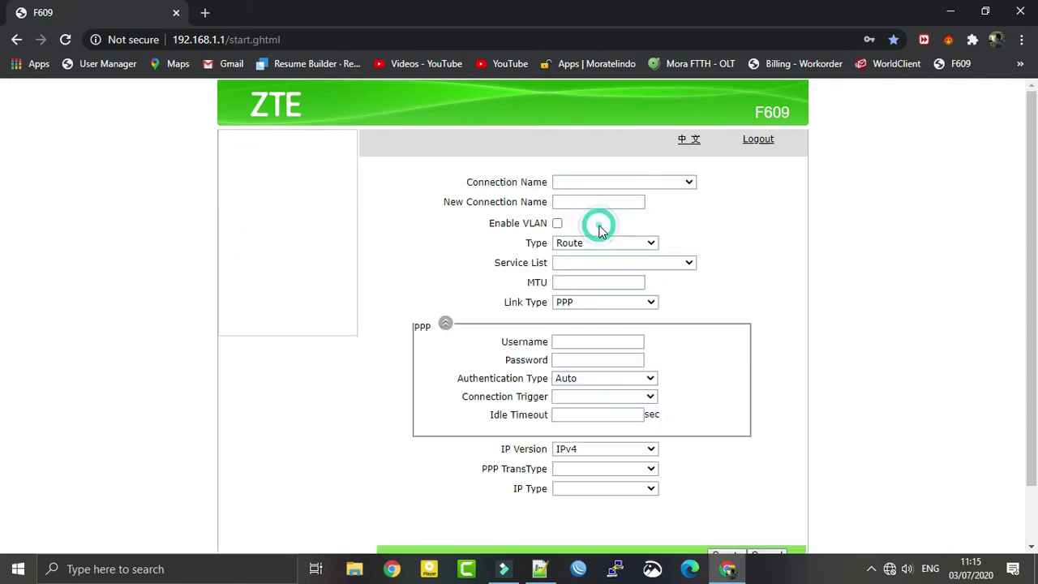
left_click(577, 202)
left_click(586, 201)
- Enable VLAN for the new connection, keeping Create WAN Connection selected
left_click(557, 223)
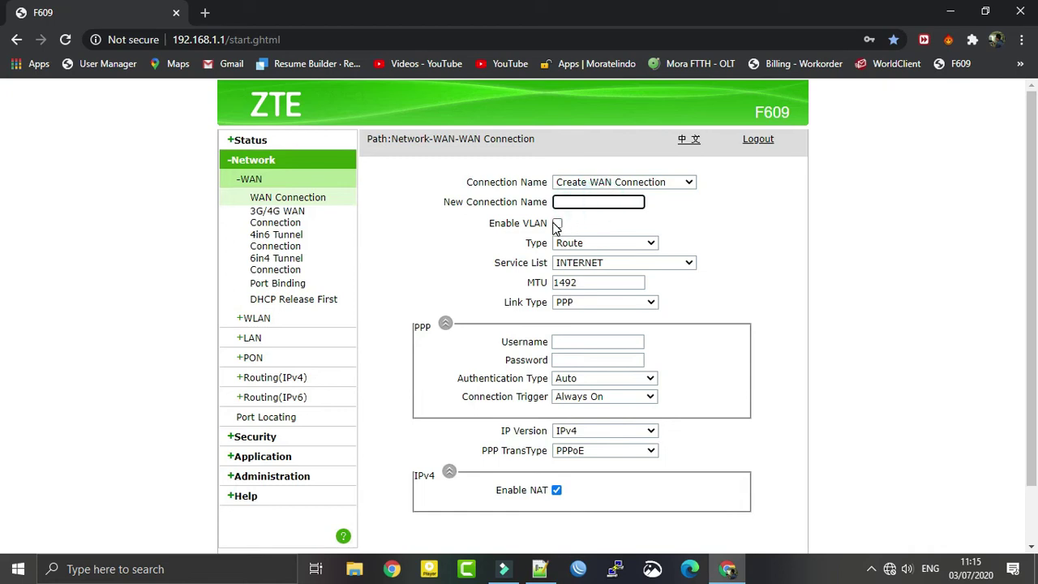
left_click(567, 202)
left_click(568, 202)
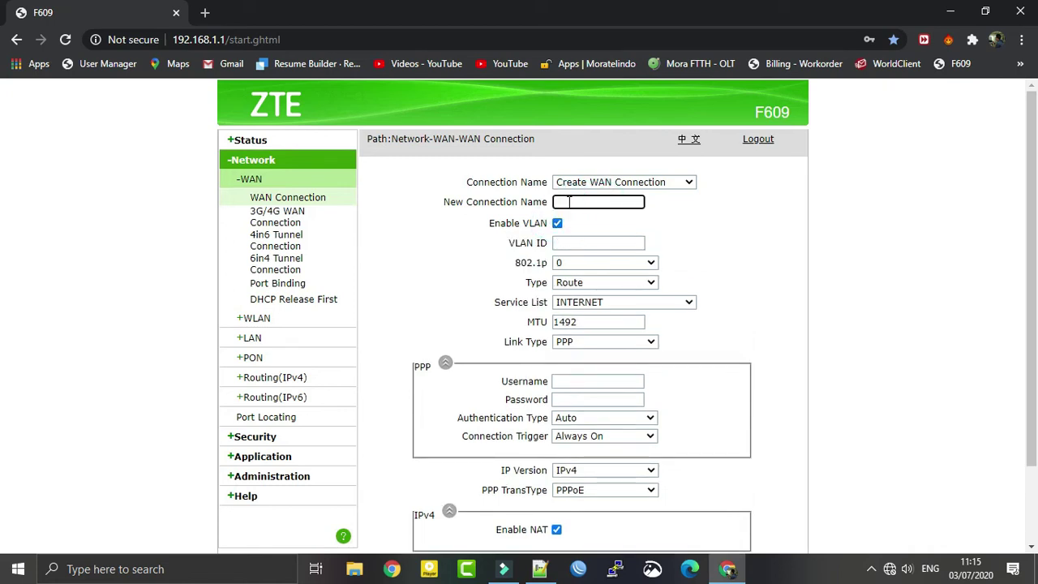
left_click(619, 183)
left_click(616, 185)
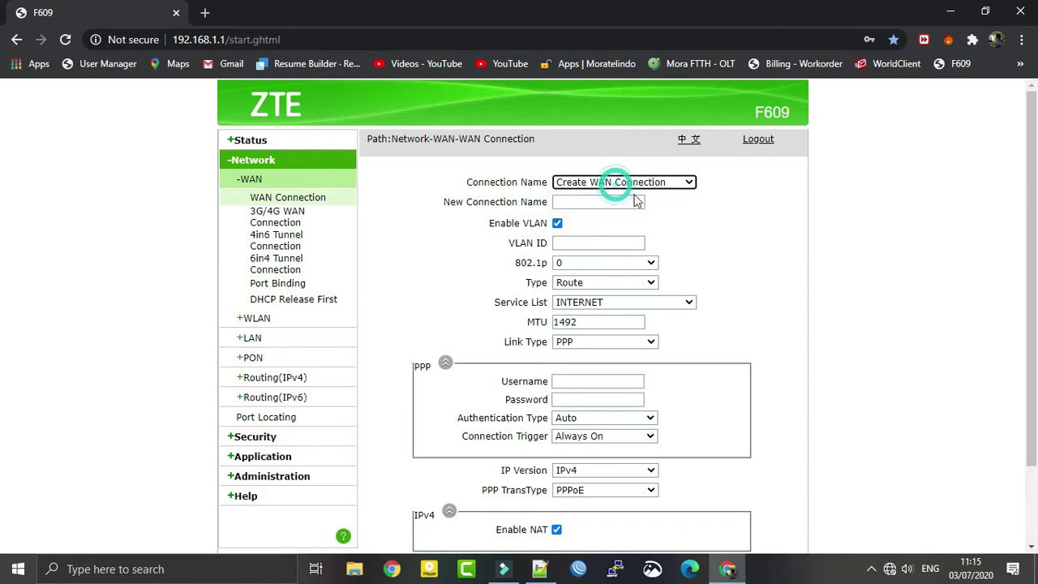
- Submit the unnamed connection, getting the 1–256-character name error, and dismiss it
mouse_move(1031, 199)
left_mouse_down()
mouse_move(1015, 302)
mouse_move(1023, 197)
left_mouse_up()
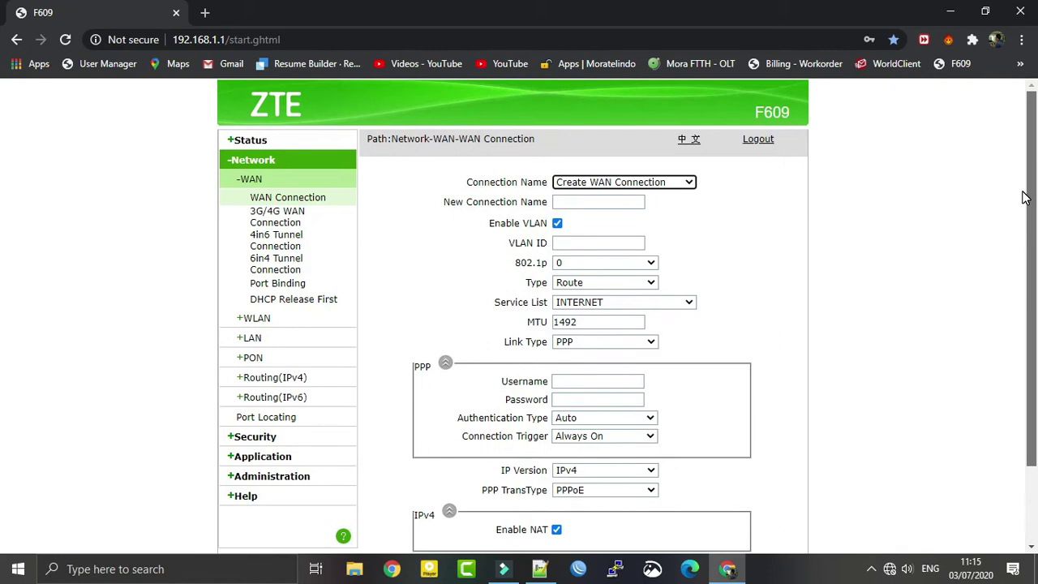
left_click_drag(1023, 197, 1023, 275)
left_click(725, 519)
left_click(726, 517)
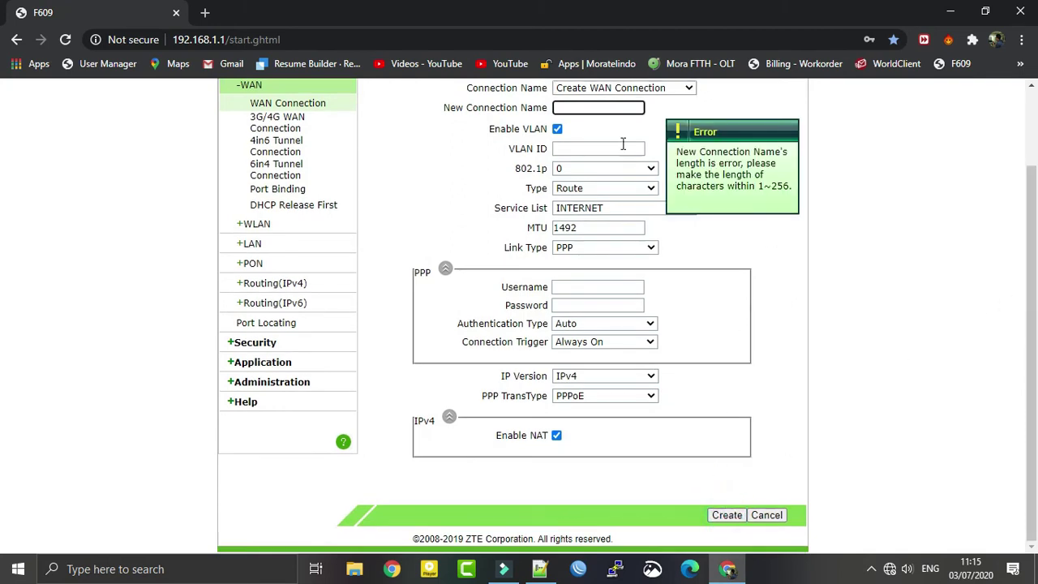
left_click(608, 107)
- Name the connection accespoint1 with type Route, service INTERNET and link type IP
type("hu")
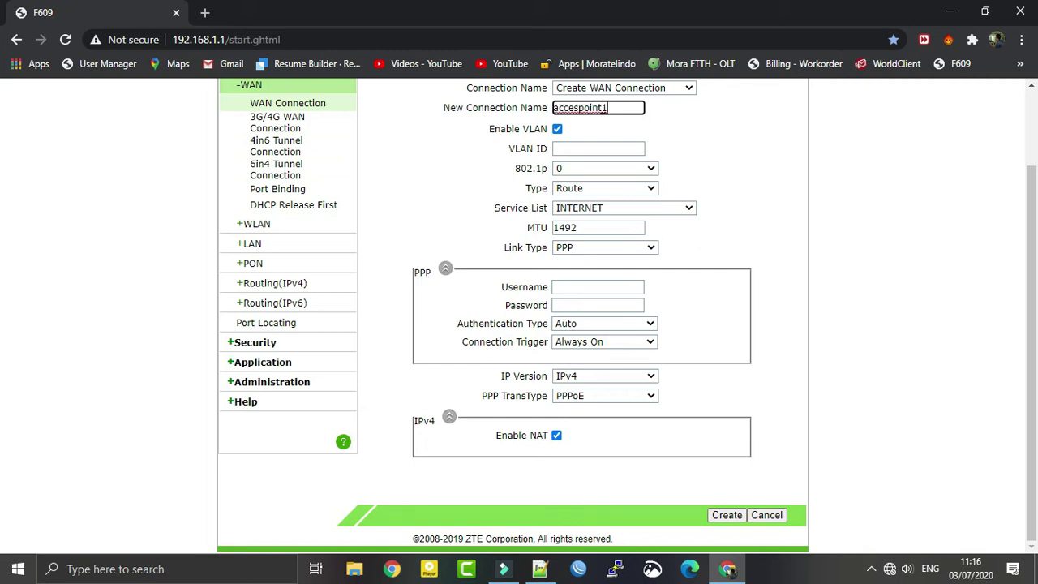
left_click(700, 155)
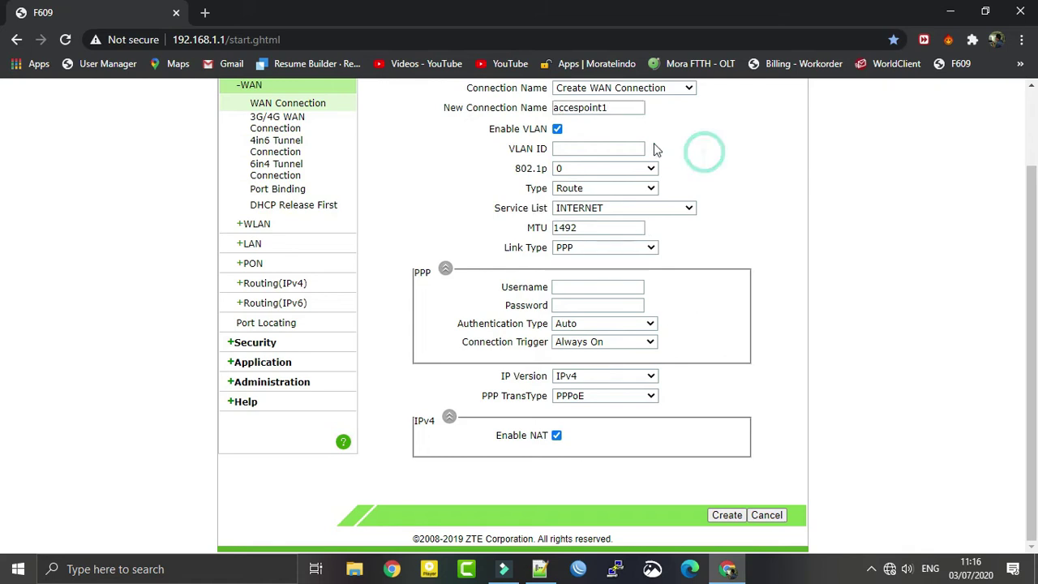
left_click(583, 147)
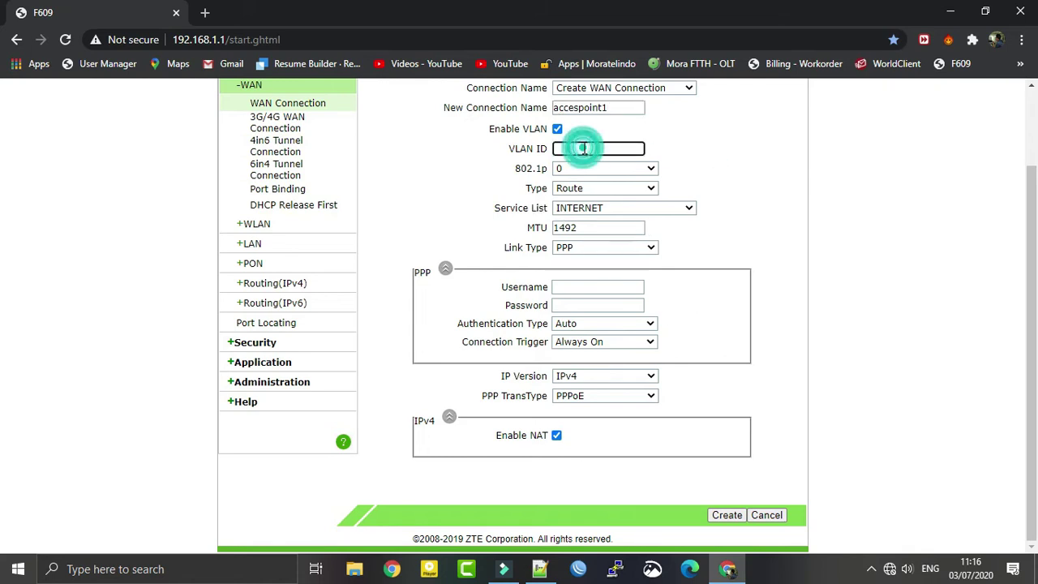
left_click(608, 188)
left_click(608, 188)
left_click(631, 207)
left_click(631, 206)
left_click(612, 249)
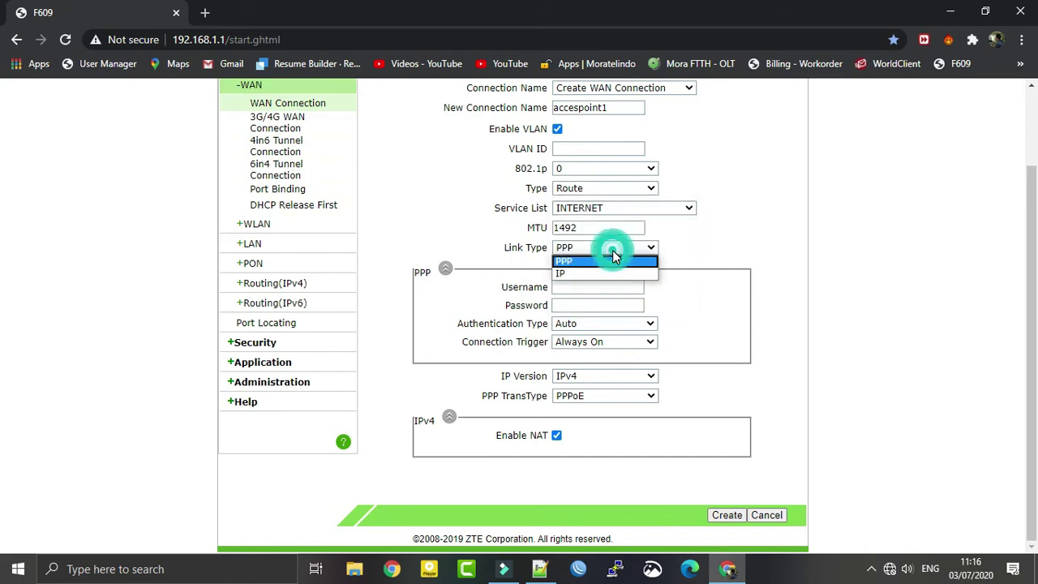
left_click(598, 273)
left_click(906, 272)
- Toggle Enable VLAN on and off, leaving VLAN disabled
scroll(1027, 252, "up", 1)
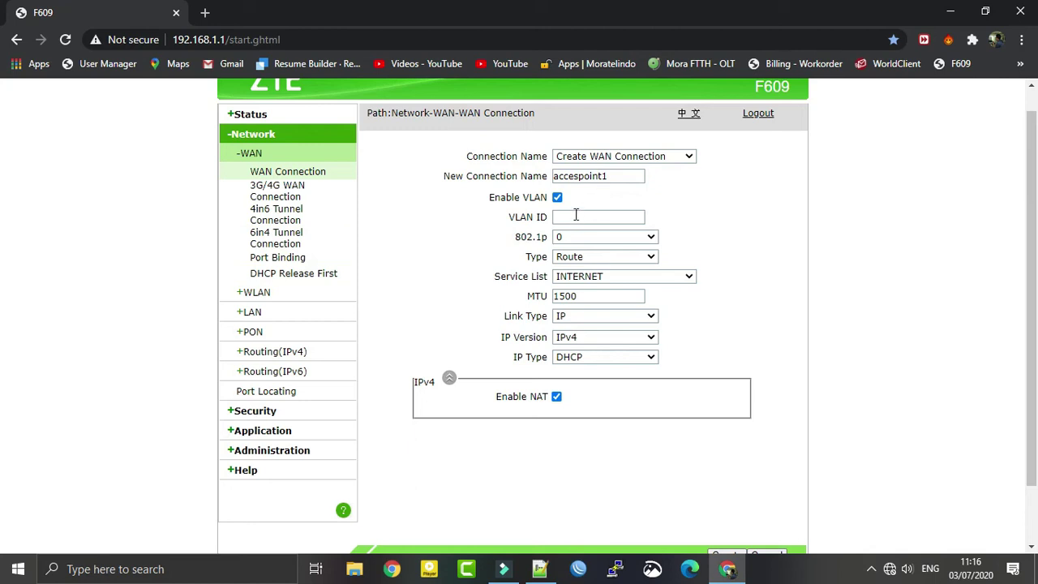
left_click(621, 176)
left_click(737, 201)
left_click(556, 198)
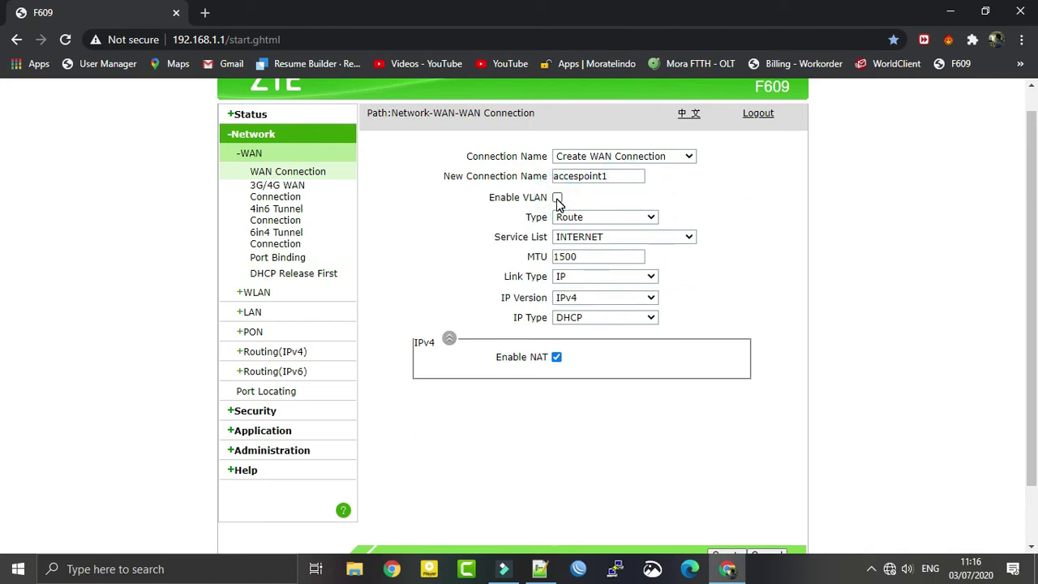
left_click(557, 198)
left_click(557, 198)
left_click(732, 208)
left_click_drag(1030, 274, 1032, 317)
left_click(557, 148)
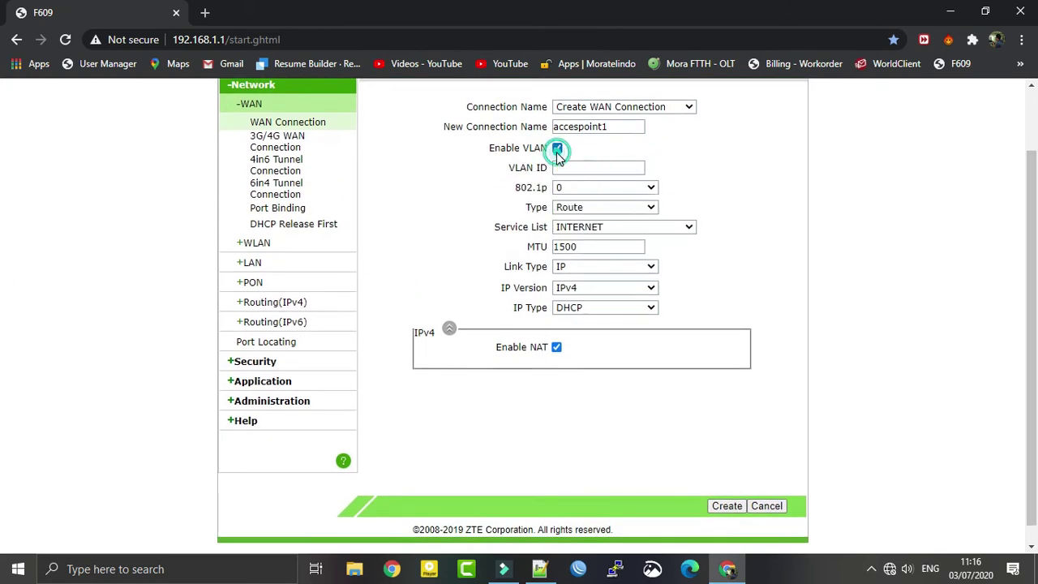
left_click(566, 169)
left_click(569, 169)
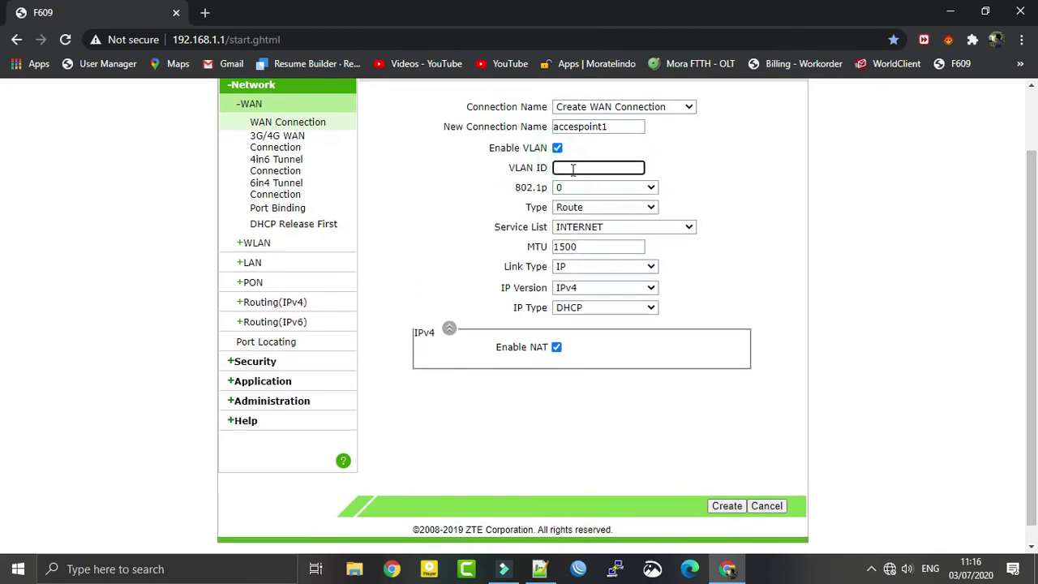
left_click(557, 148)
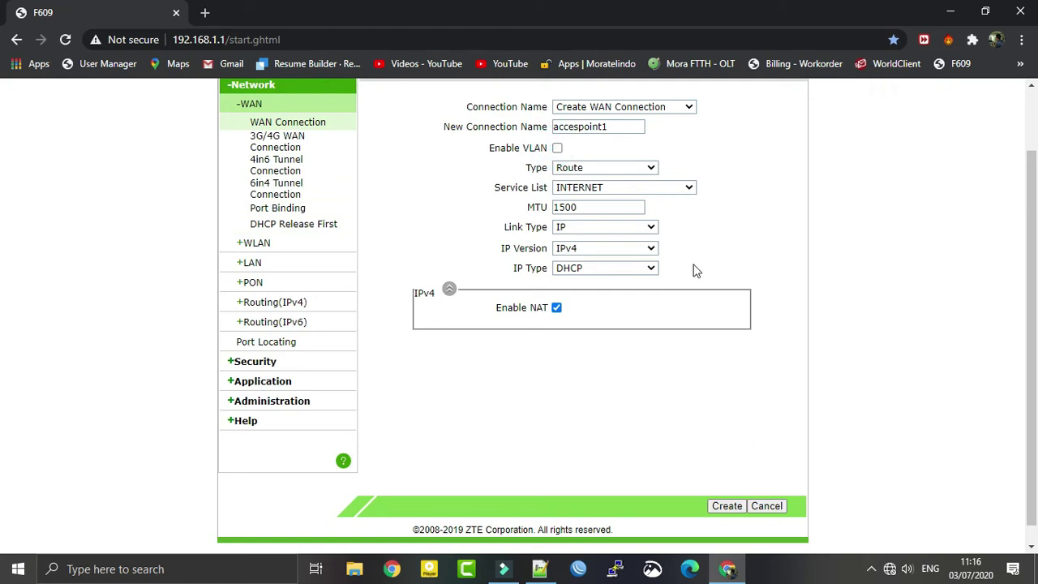
- Keep DHCP as the IP type and IP as the link type
left_click(556, 308)
left_click(593, 269)
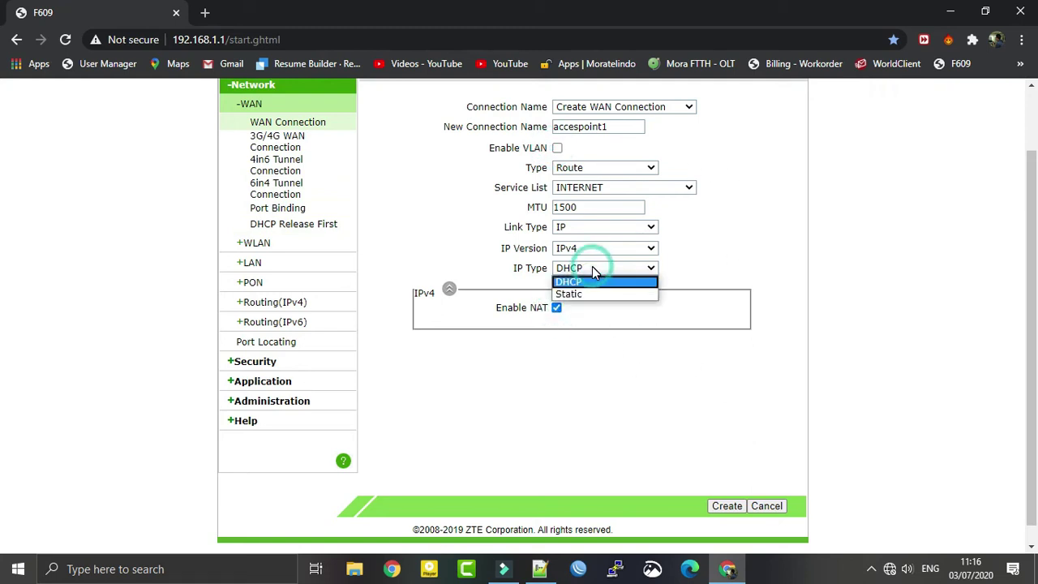
left_click(592, 267)
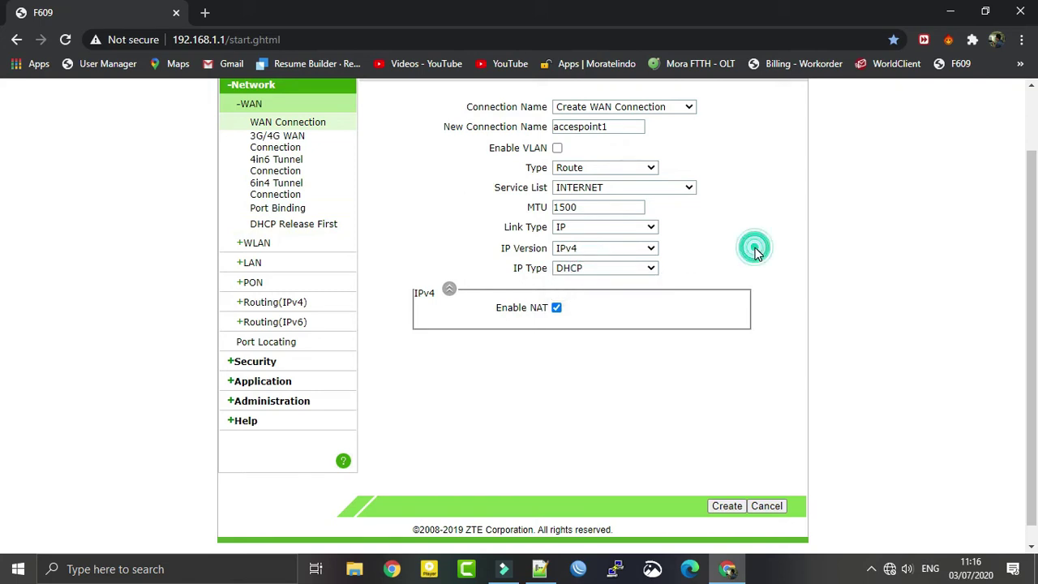
left_click(609, 227)
left_click(609, 226)
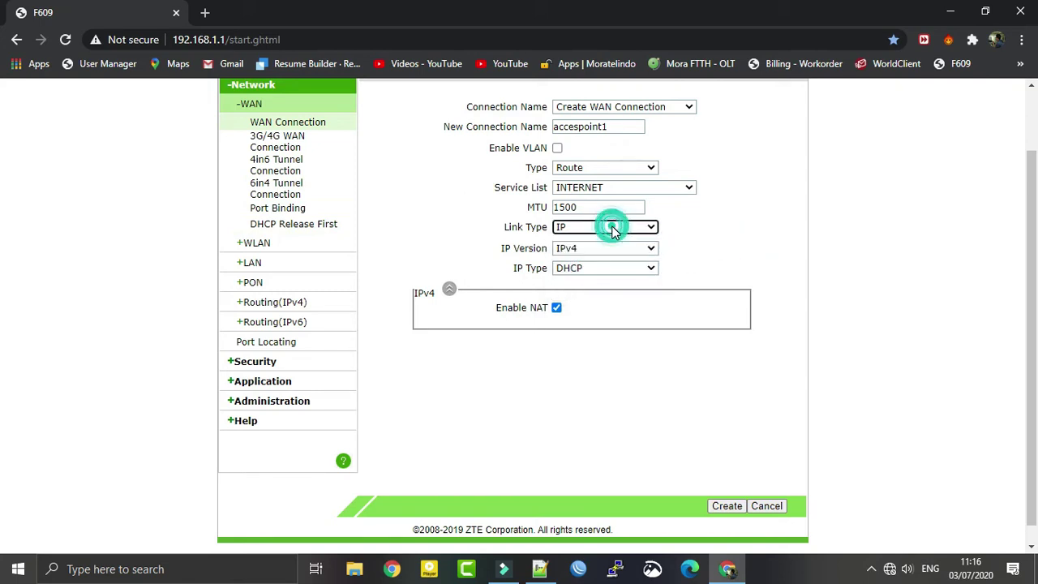
- Create the accespoint1 connection and go to the WLAN Basic settings
left_click(727, 505)
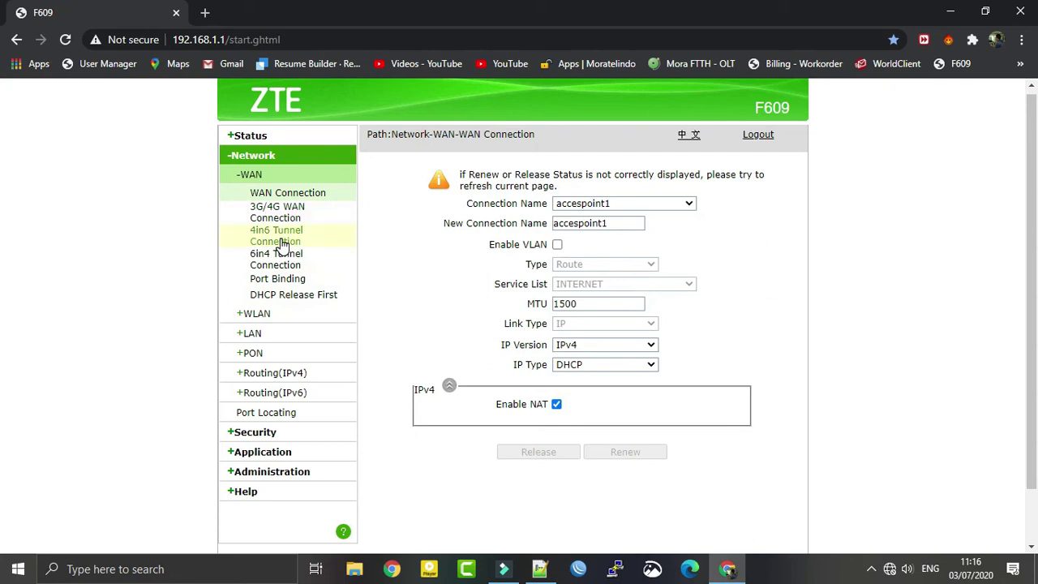
left_click(256, 315)
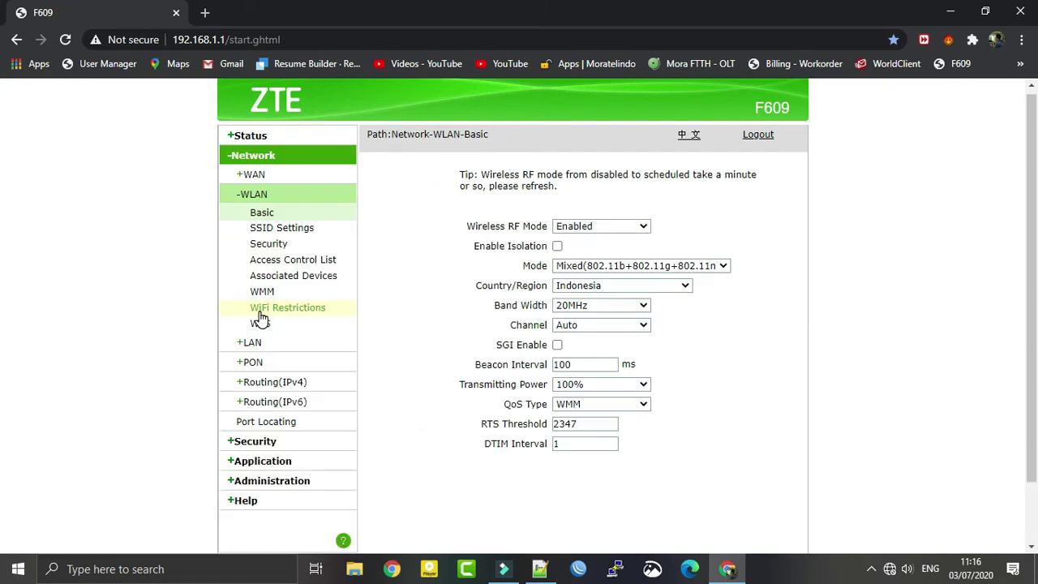
- On SSID Settings, clear SSID1's old name to make it wifigratis
left_click(285, 230)
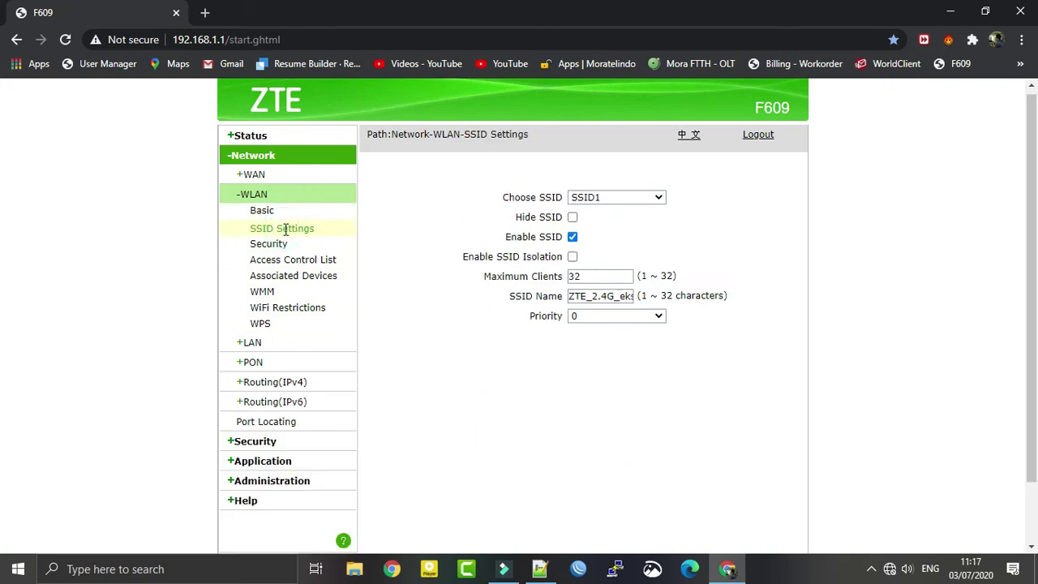
triple_click(618, 295)
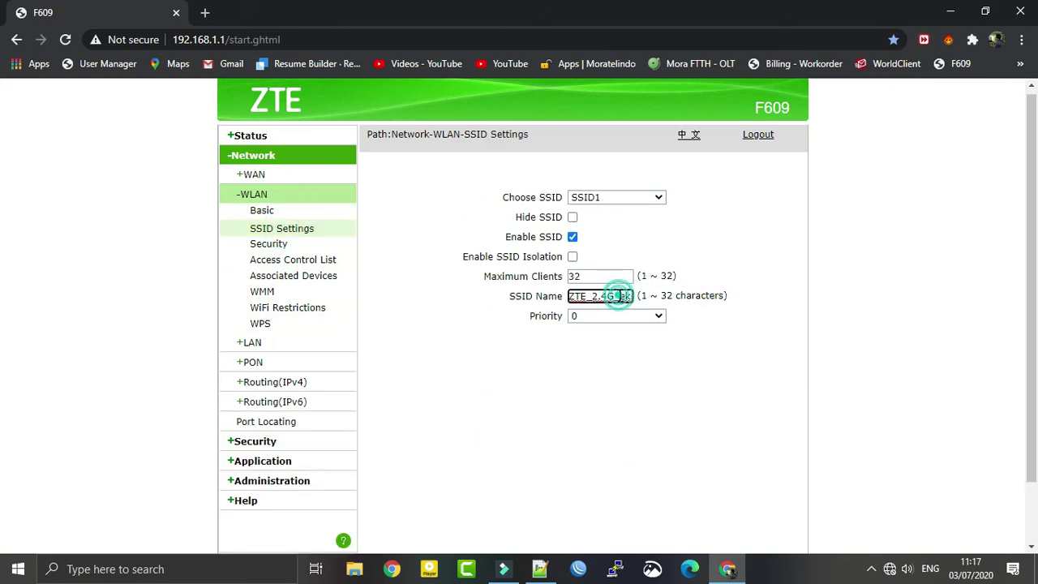
key("BackSpace")
key("BackSpace")
key("BackSpace")
key("BackSpace")
key("BackSpace")
key("BackSpace")
key("BackSpace")
key("BackSpace")
key("BackSpace")
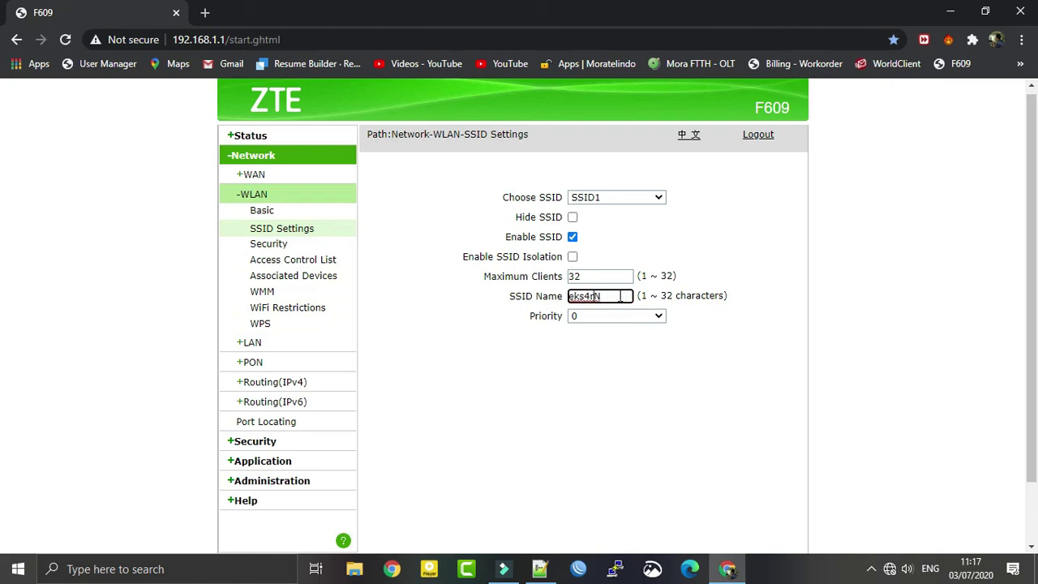
key("BackSpace")
key("BackSpace")
key("BackSpace")
key("BackSpace")
key("BackSpace")
key("BackSpace")
key("BackSpace")
left_click(623, 198)
left_click(622, 198)
left_click(623, 199)
left_click(623, 200)
left_click(623, 200)
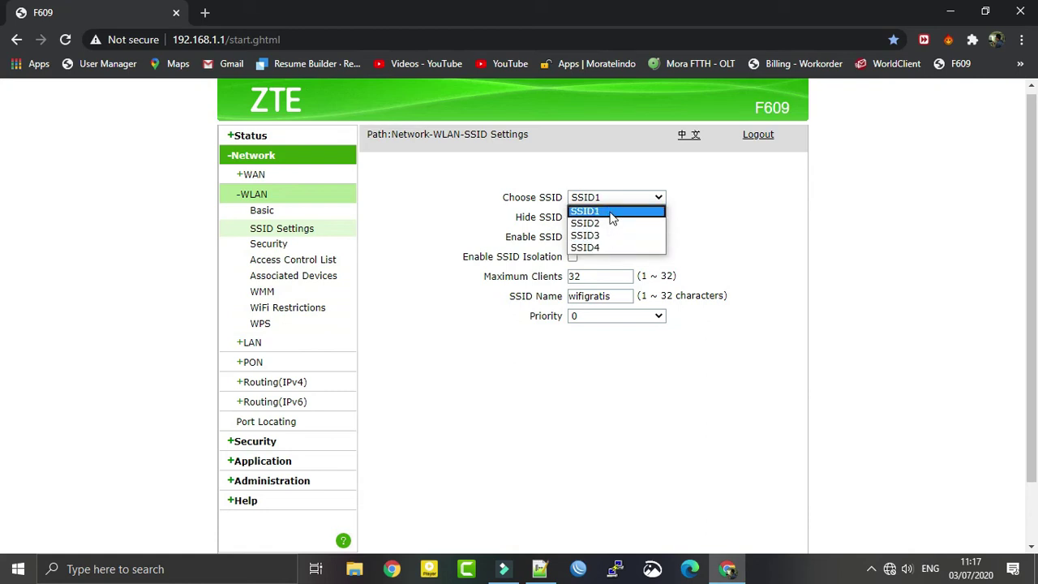
left_click(730, 218)
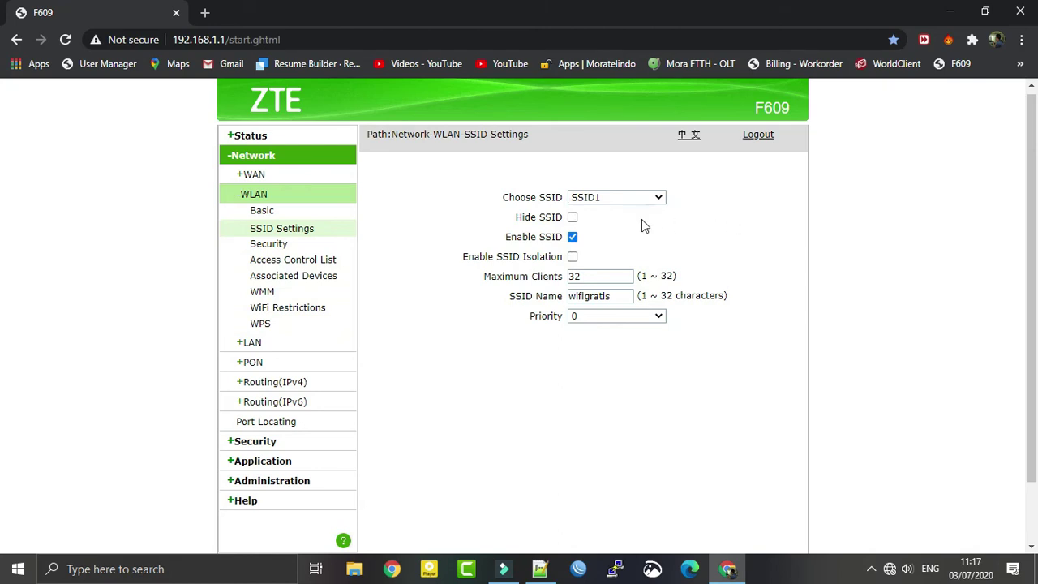
- Leave SSID1's priority at 0 after briefly trying 1
left_click(594, 316)
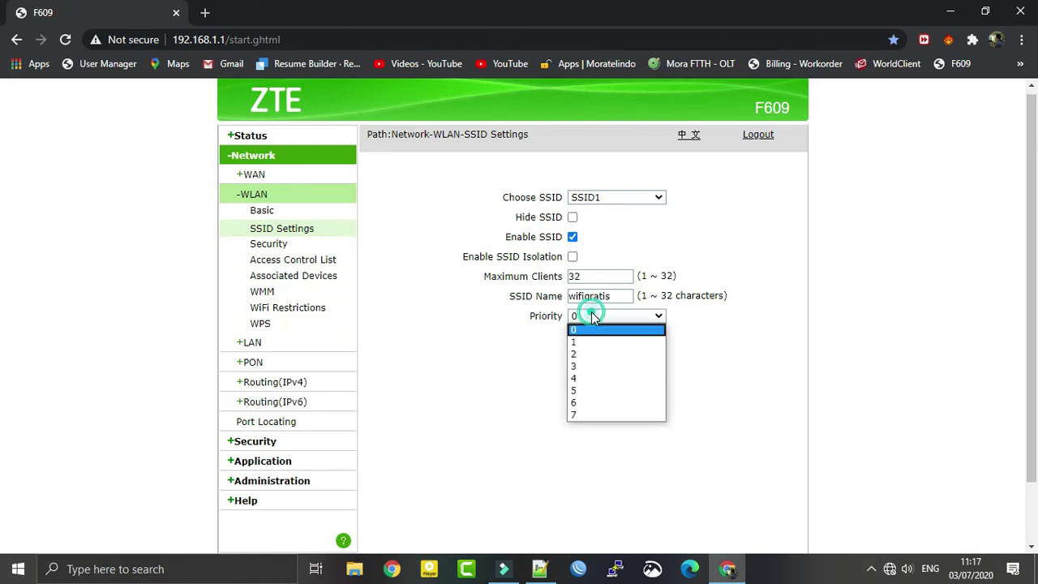
left_click(590, 341)
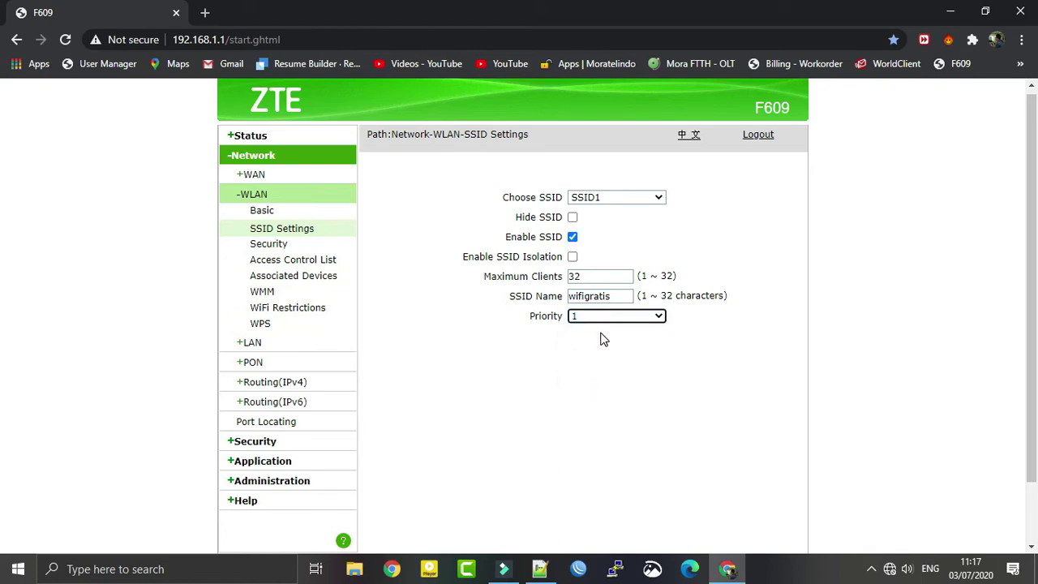
left_click(604, 317)
left_click(594, 333)
left_click(595, 317)
left_click(591, 331)
left_click(609, 318)
left_click(607, 317)
left_click(606, 317)
left_click(607, 317)
left_click(609, 315)
left_click(610, 315)
left_click(690, 322)
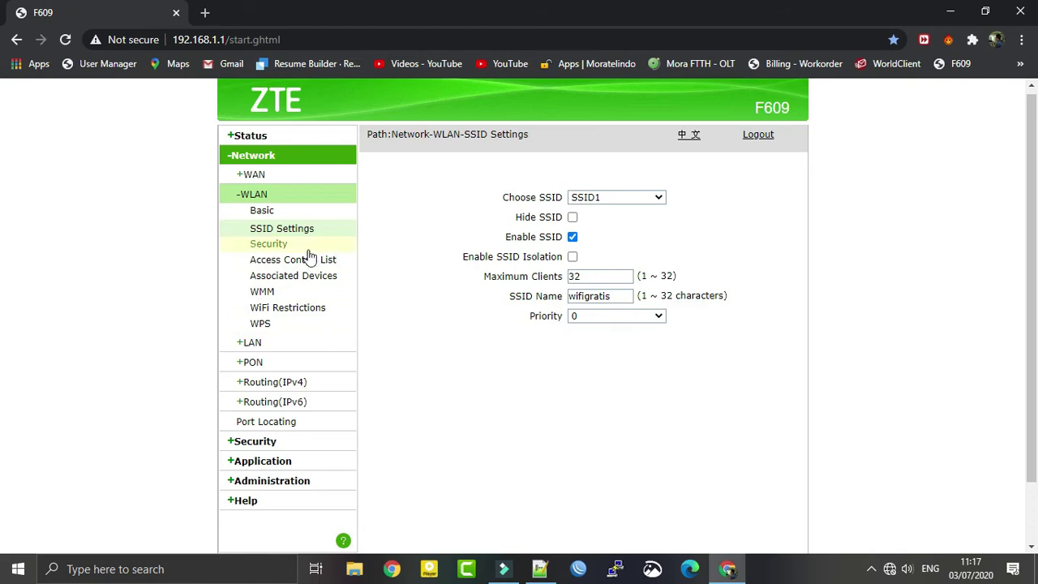
- Open WLAN Security for SSID1 and reveal the current passphrase
left_click(274, 244)
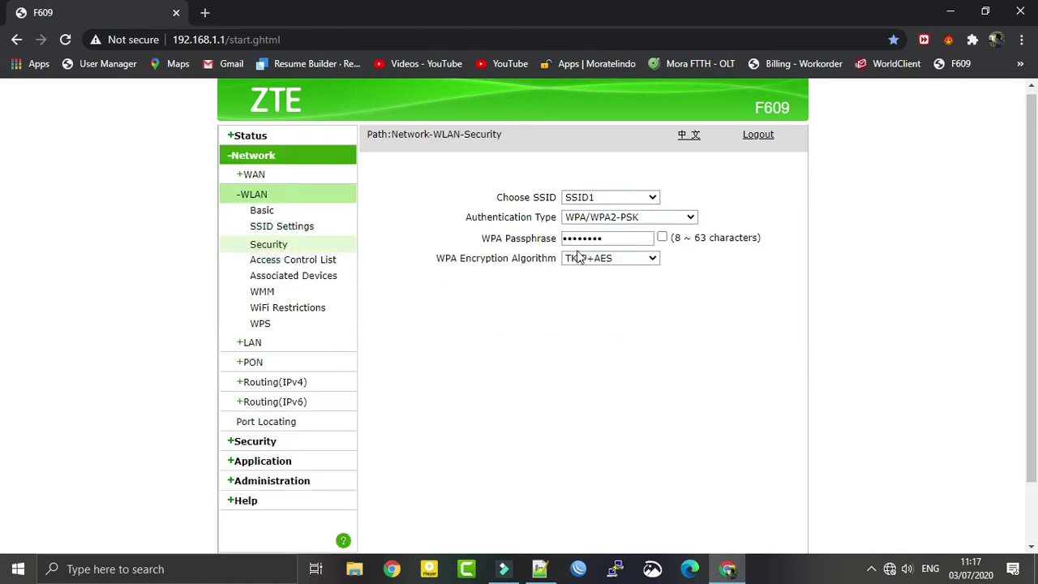
left_click(662, 237)
double_click(629, 239)
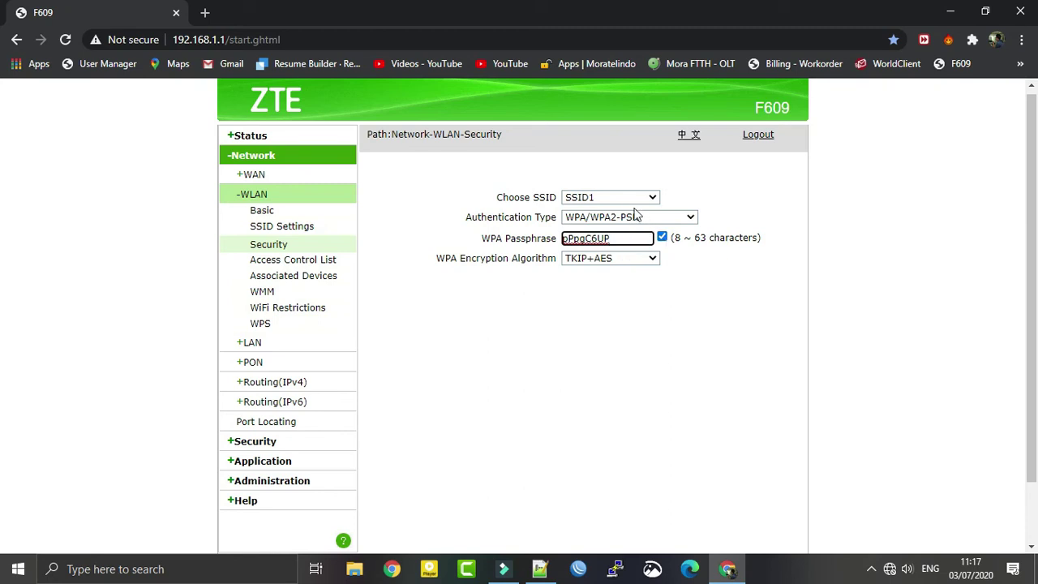
left_click(628, 199)
left_click(625, 205)
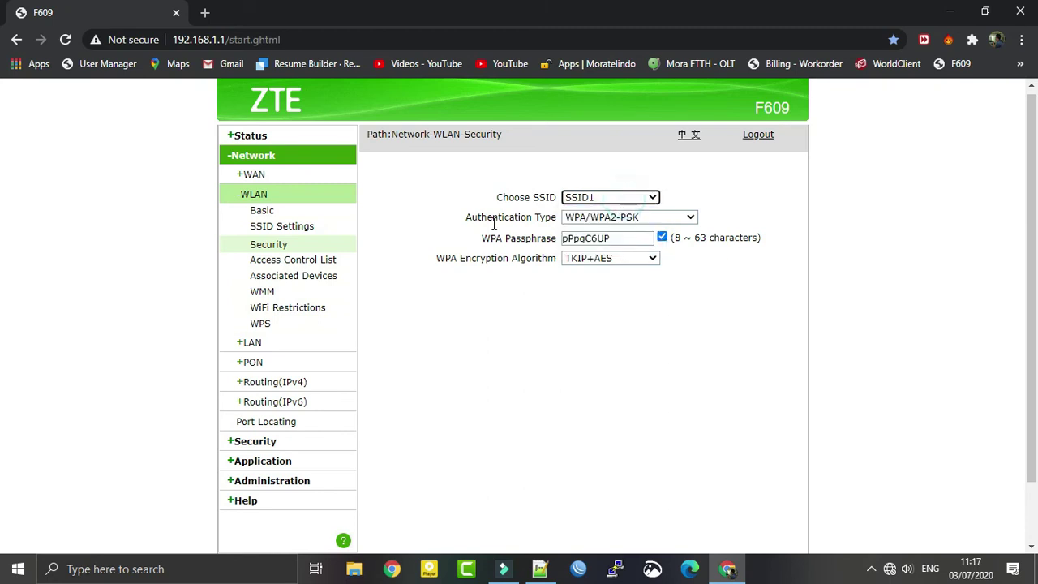
left_click(292, 226)
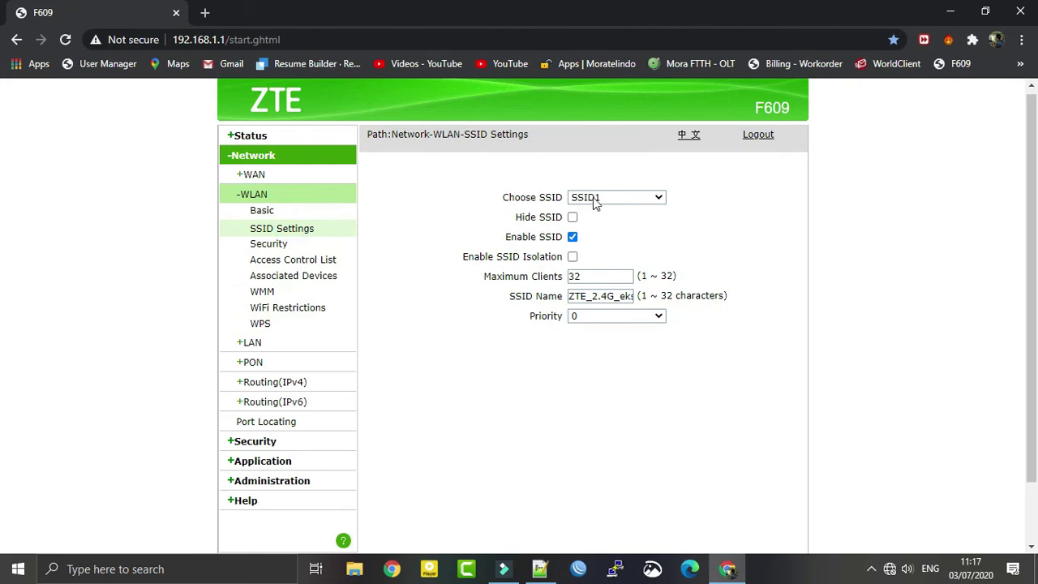
left_click(269, 244)
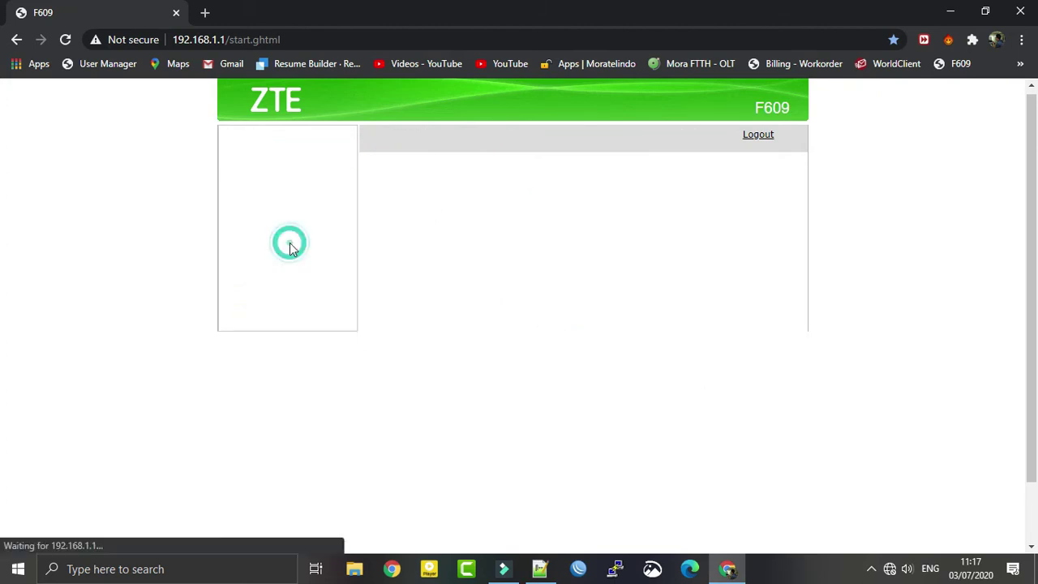
left_click(661, 237)
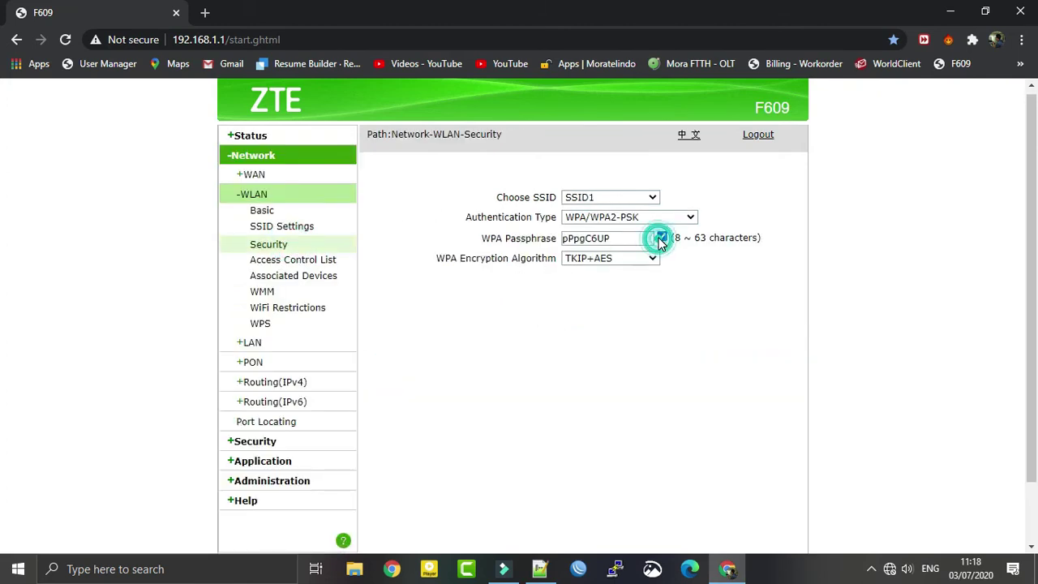
- Keep WPA/WPA2-PSK authentication and erase the old WPA passphrase
left_click(641, 217)
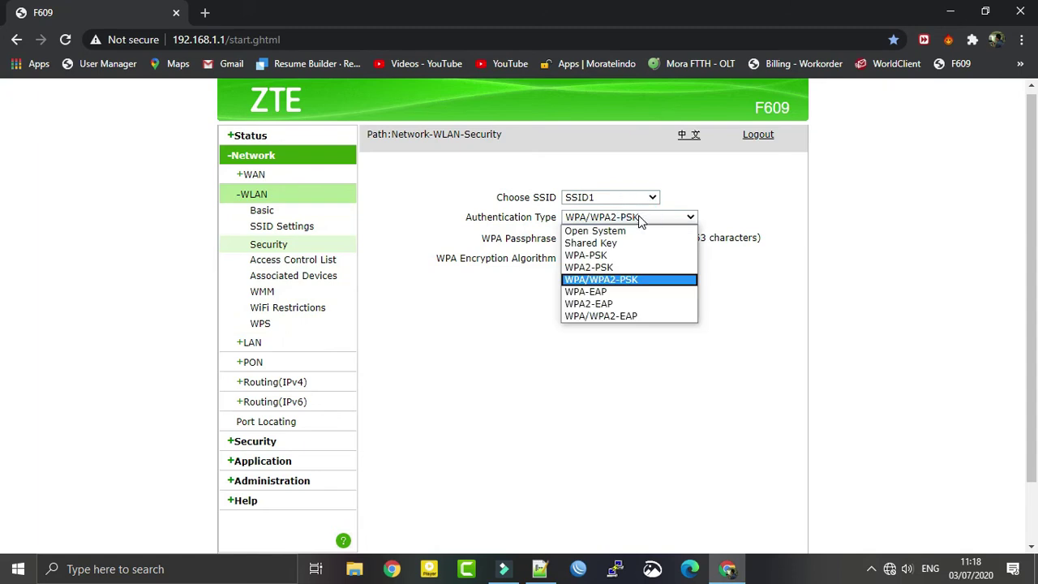
left_click(619, 282)
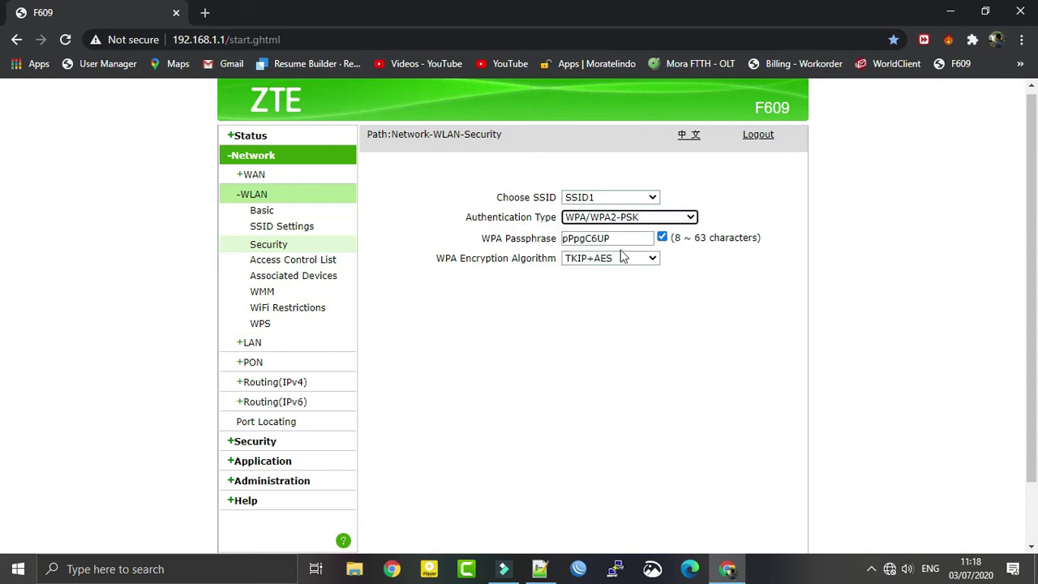
left_click(621, 238)
key("BackSpace")
key("BackSpace")
key("BackSpace")
key("BackSpace")
key("BackSpace")
key("BackSpace")
key("BackSpace")
key("BackSpace")
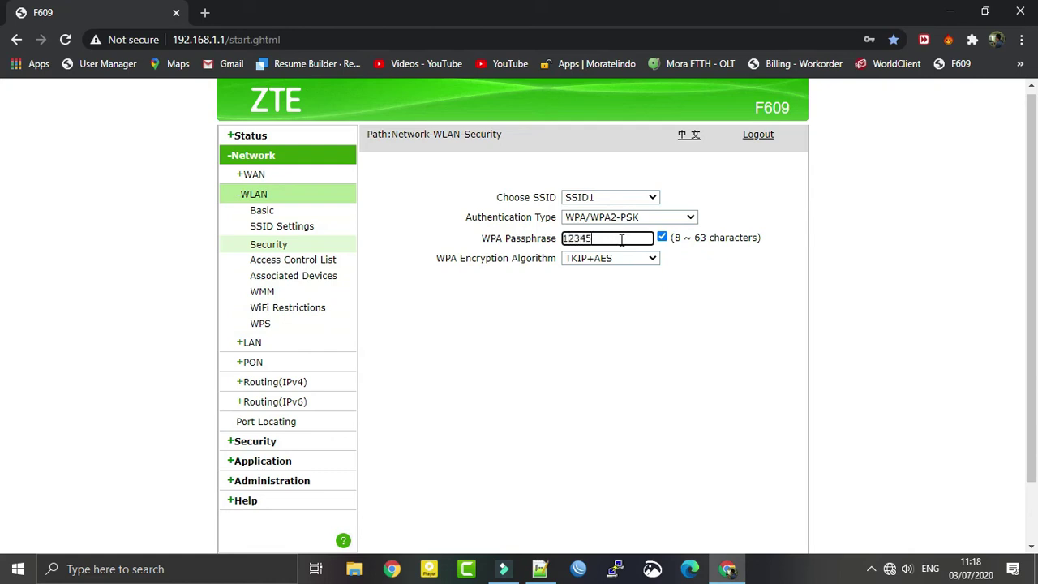
left_click(711, 298)
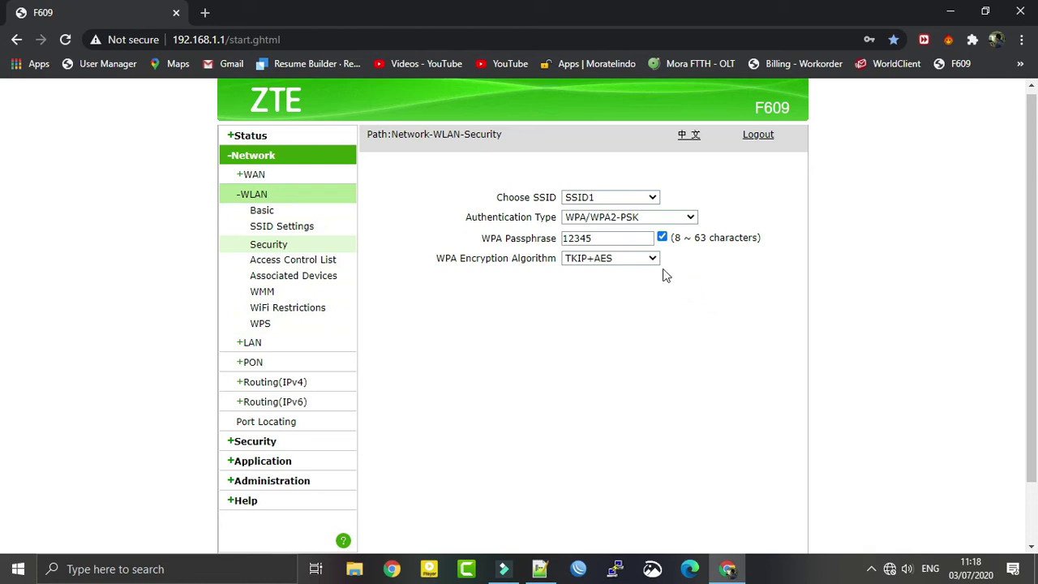
- Try Open System, then restore WPA/WPA2-PSK and focus the WPA Passphrase field
left_click(645, 220)
left_click(649, 221)
left_click(726, 211)
left_click(661, 217)
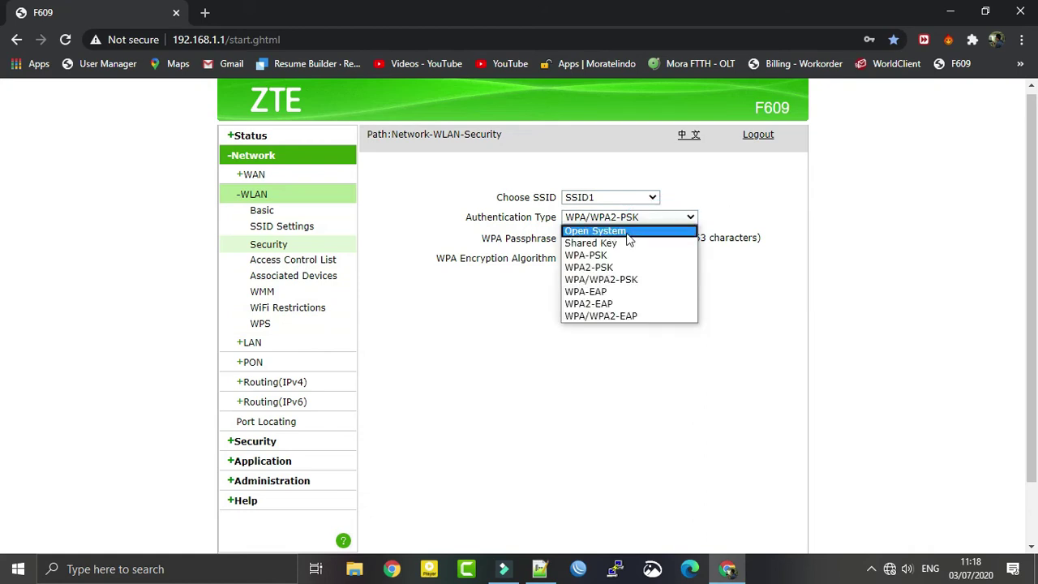
left_click(624, 231)
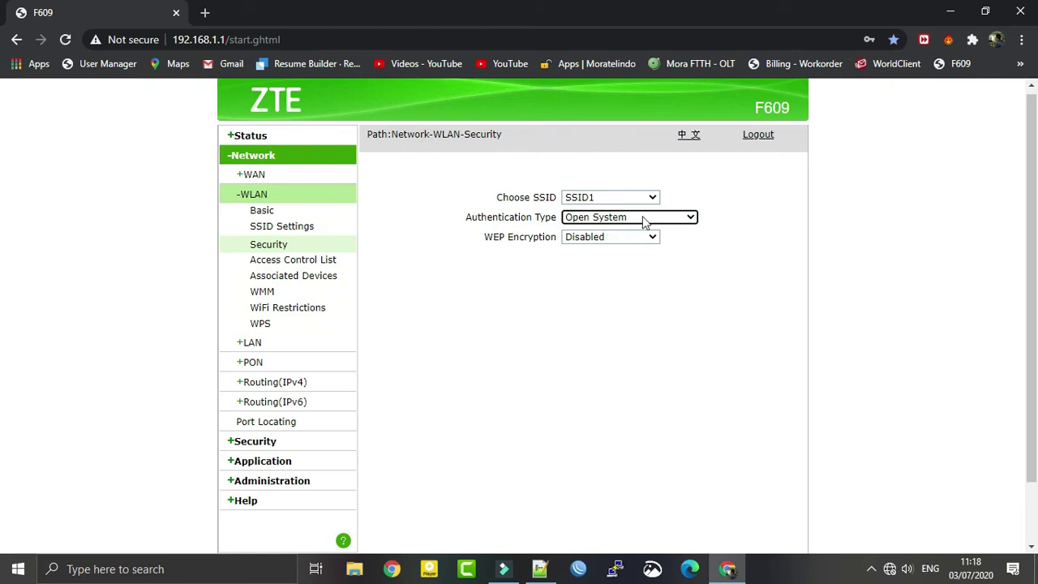
left_click(631, 217)
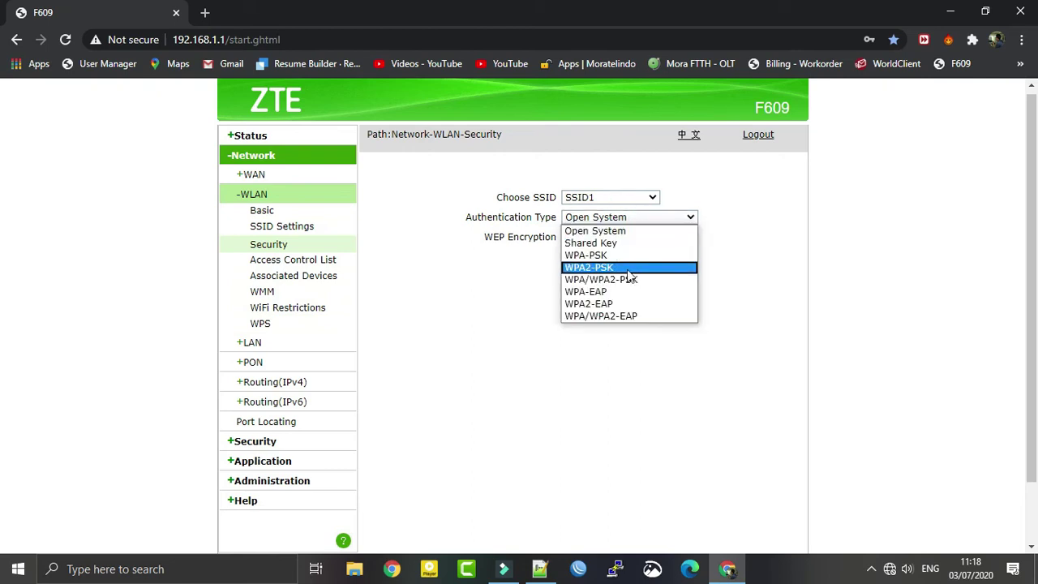
left_click(624, 279)
left_click(625, 239)
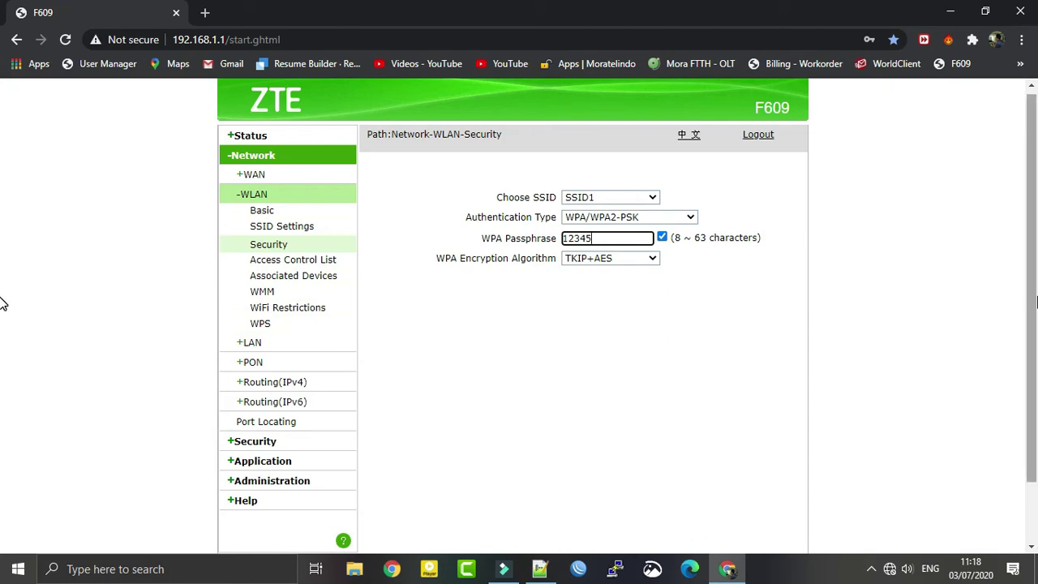
- Submit the 8-character WPA passphrase and confirm the weak-password warning
scroll(1, 304, "down", 2)
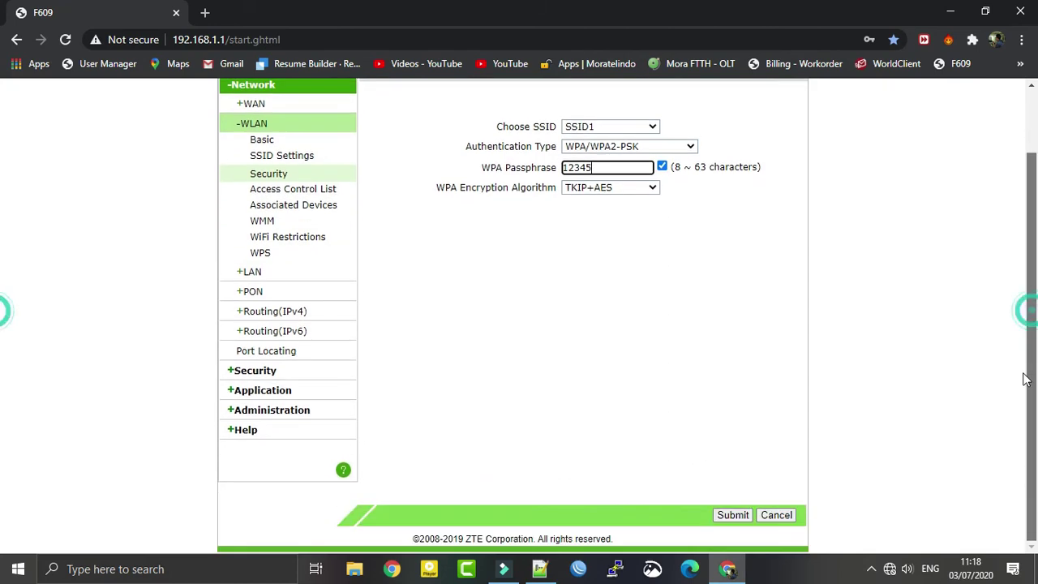
left_click(733, 515)
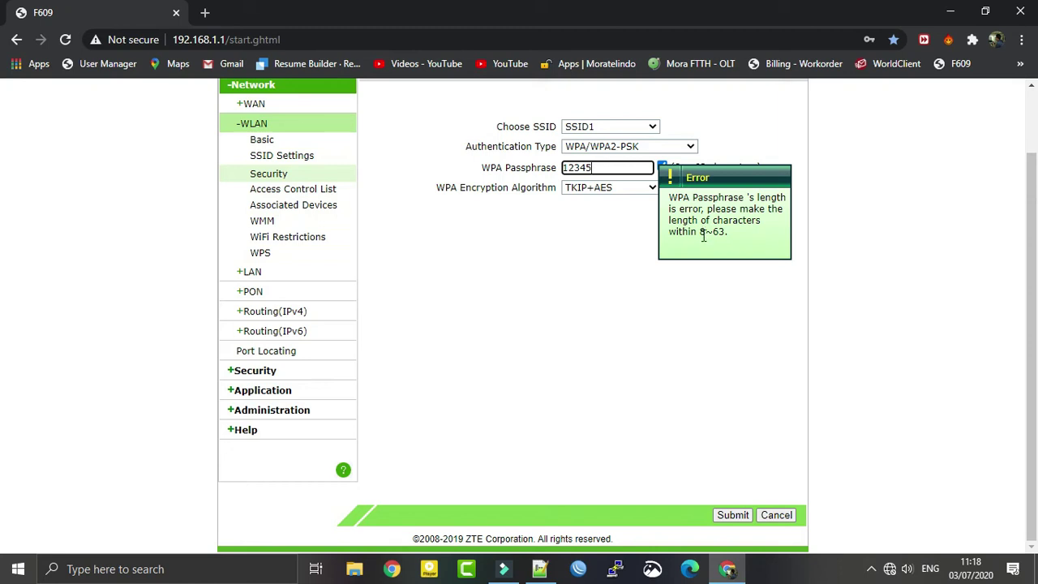
left_click(616, 168)
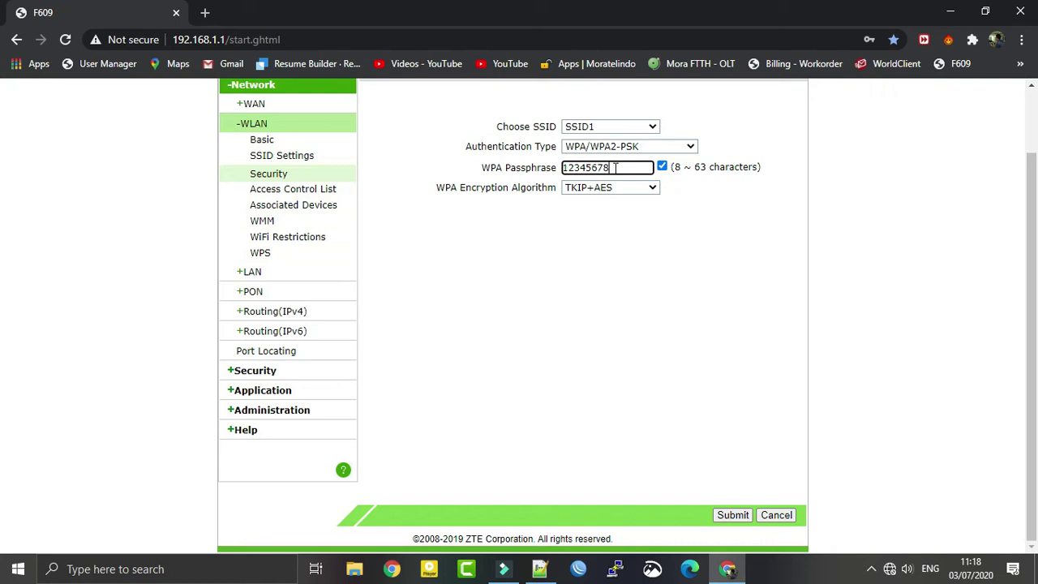
left_click(733, 515)
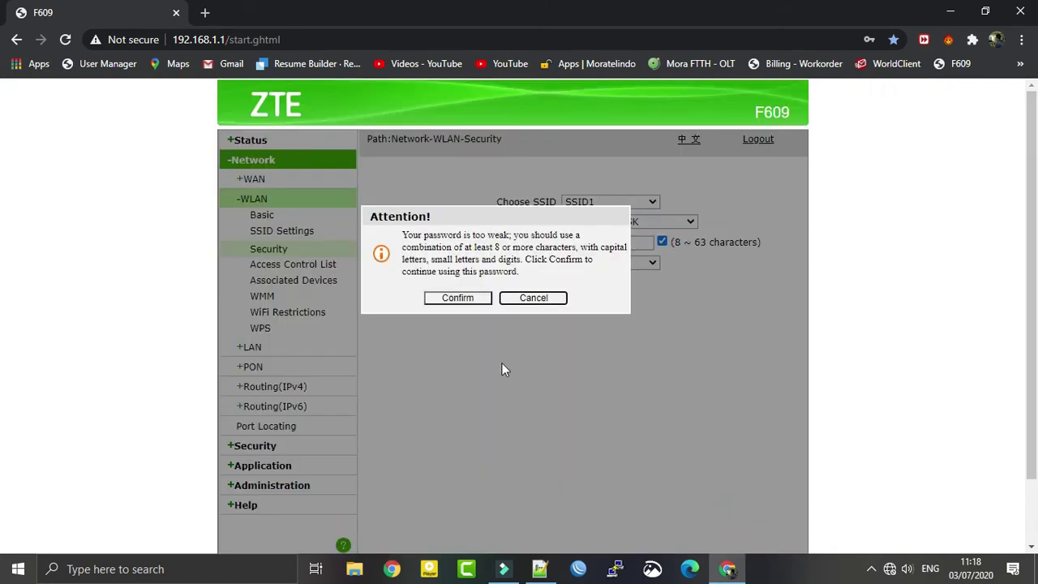
left_click(457, 299)
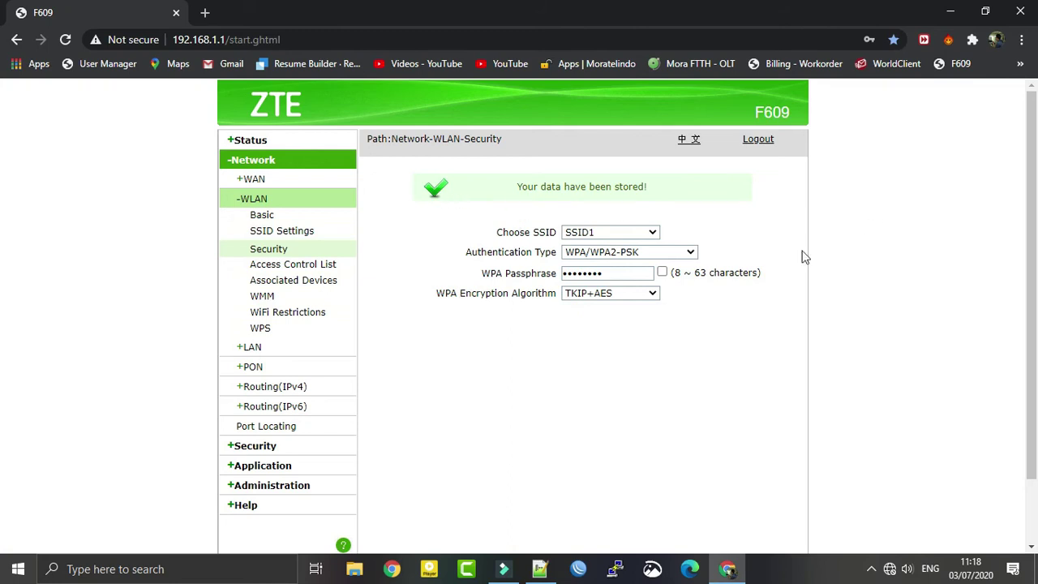
- Check the saved passphrase, return to SSID Settings and dismiss Chrome's save-password popup
left_click(662, 272)
left_click(661, 242)
left_click(284, 231)
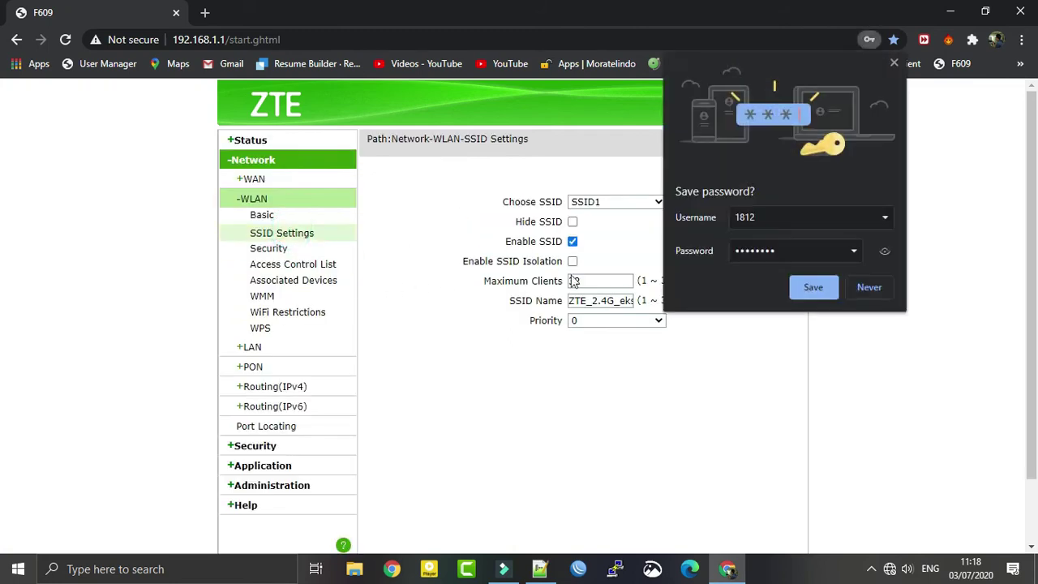
left_click(892, 63)
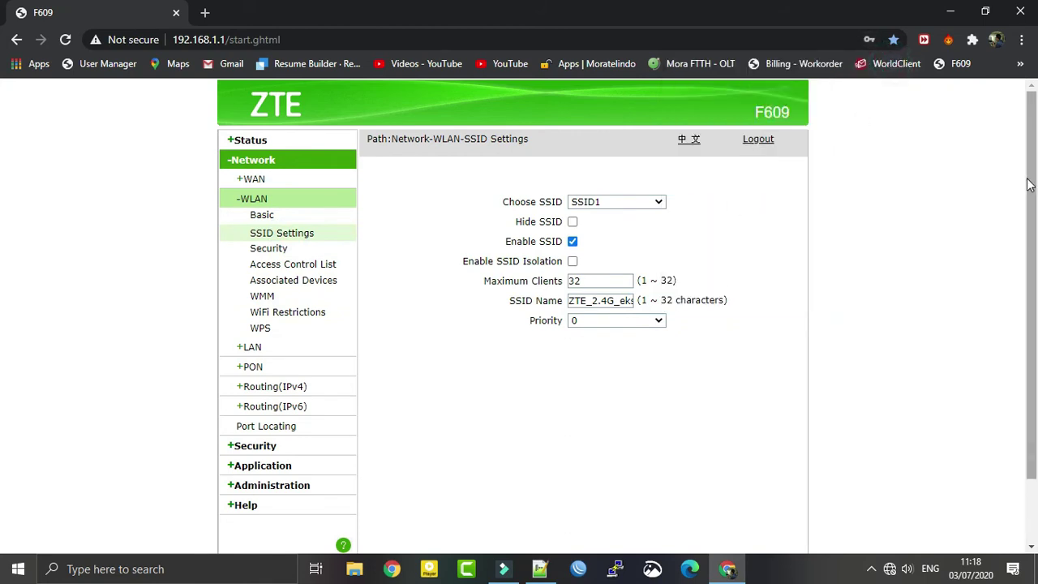
scroll(494, 344, "down", 2)
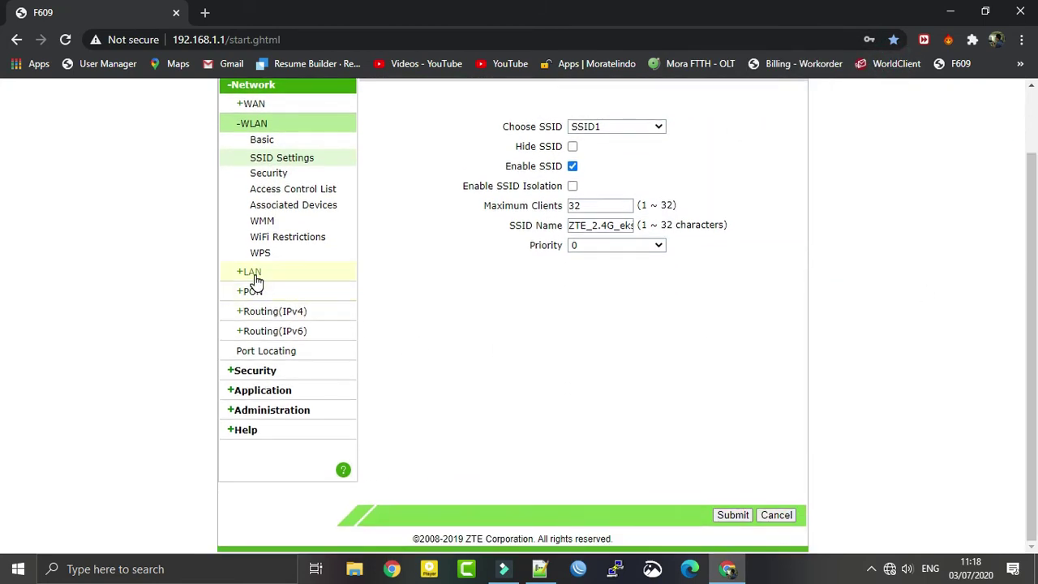
- Open the LAN DHCP Server page, leaving the DHCP server enabled after toggling it off
left_click(254, 276)
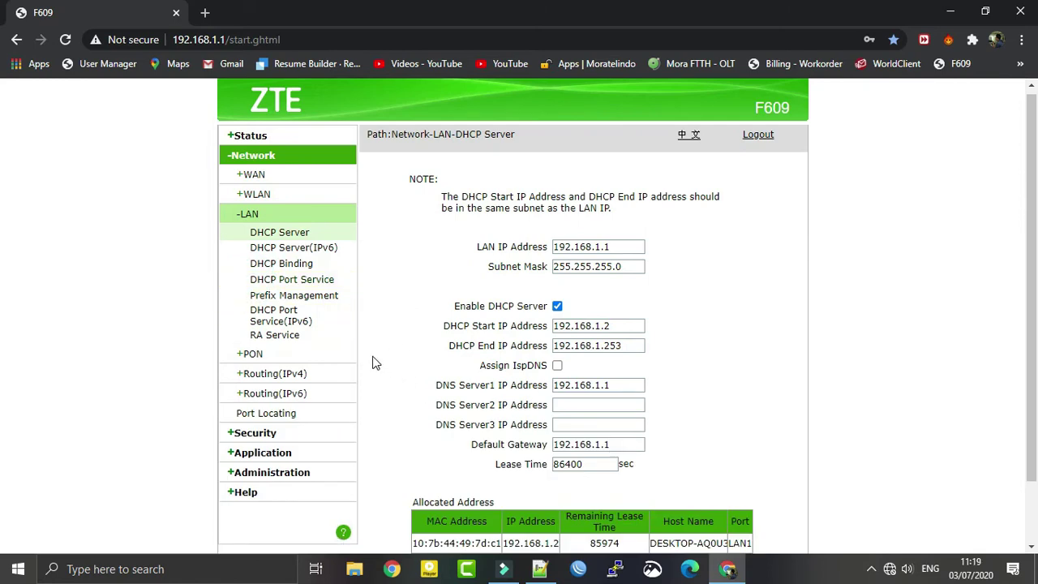
left_click(558, 308)
left_click_drag(1031, 166, 1026, 212)
left_click(565, 250)
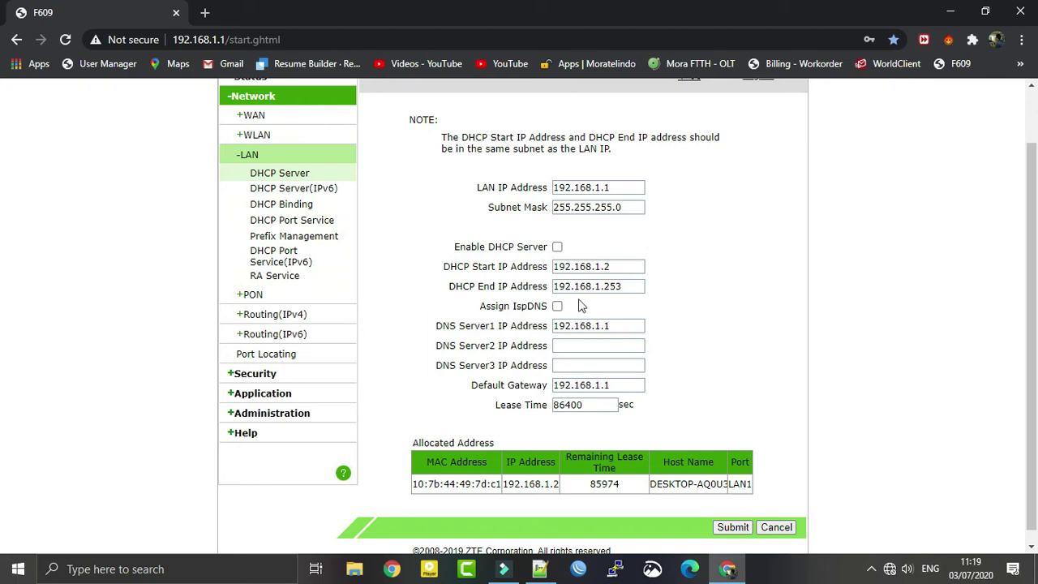
left_click(557, 247)
- Change the LAN IP address to 192.168.100.10 and submit, raising a subnet error
double_click(602, 188)
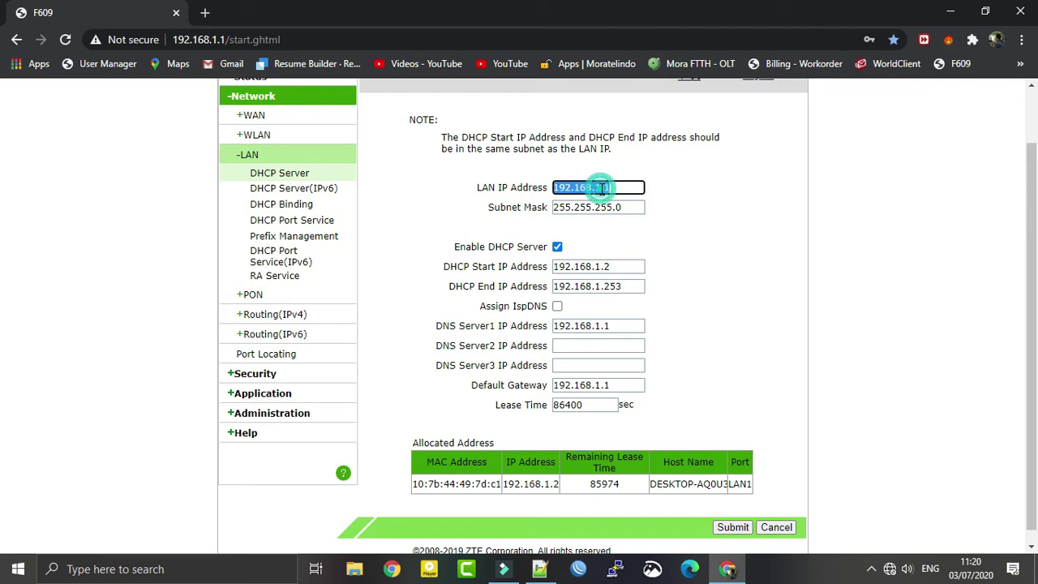
left_click(605, 187)
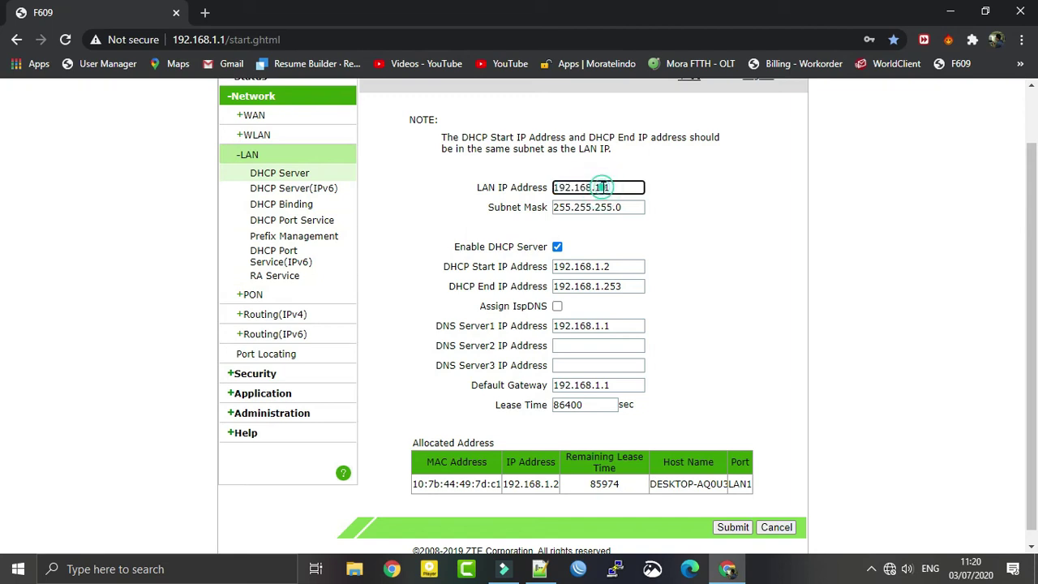
type("00")
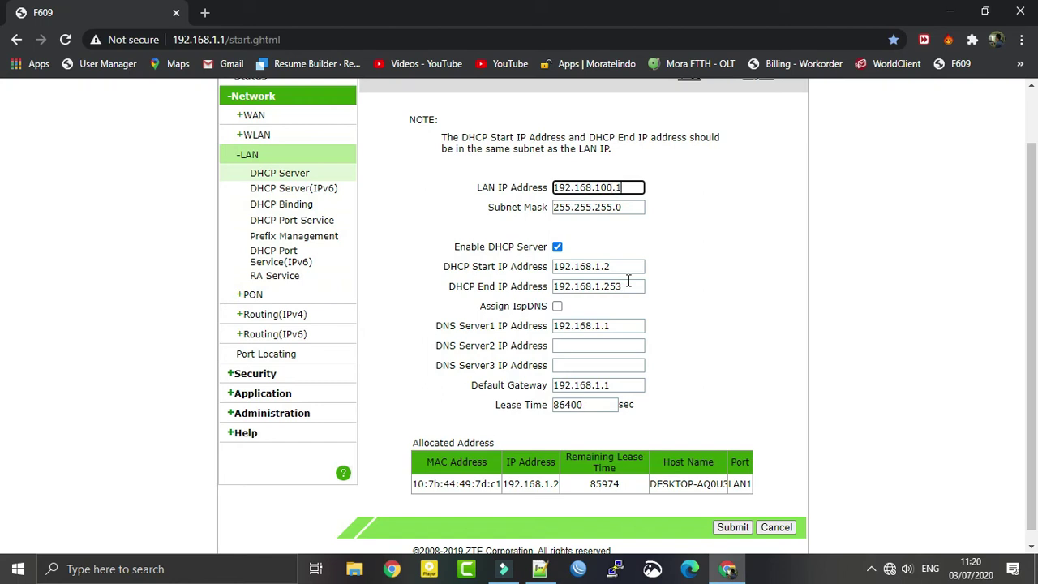
key("BackSpace")
type("10")
left_click(603, 268)
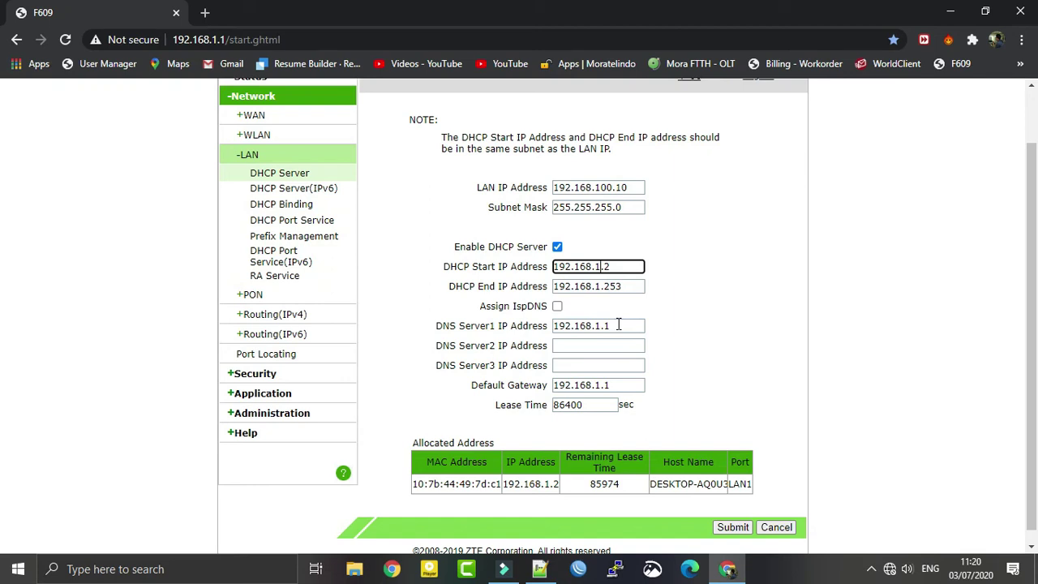
left_click(742, 532)
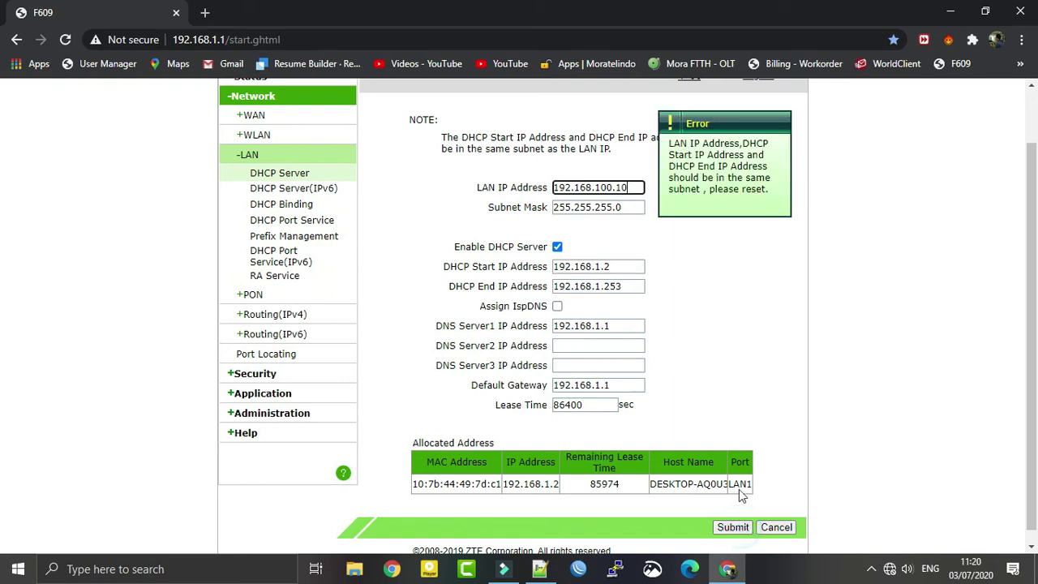
- Change the DHCP range to 192.168.100.11–192.168.100.253
left_click(598, 266)
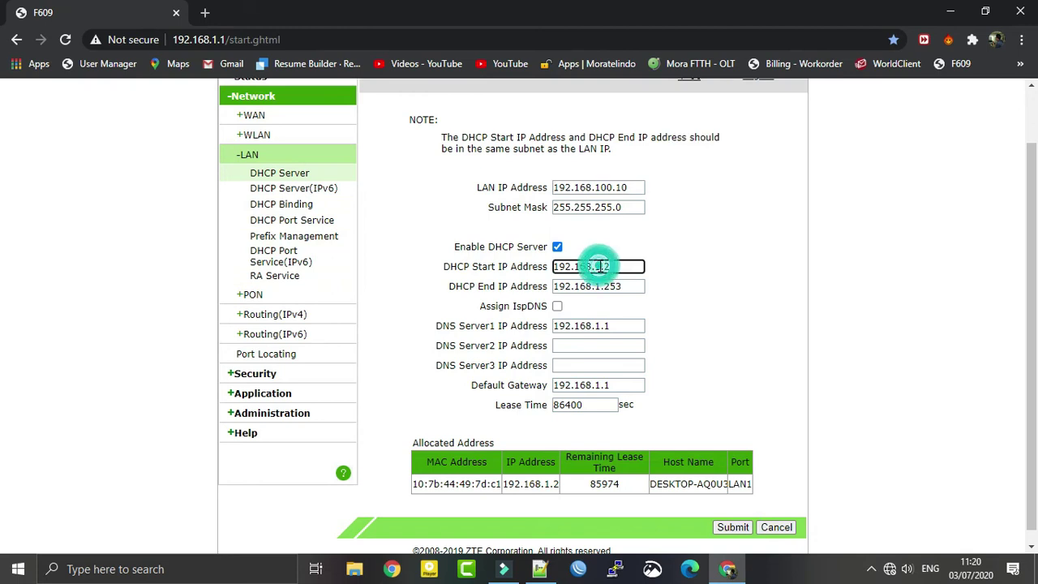
type("00.")
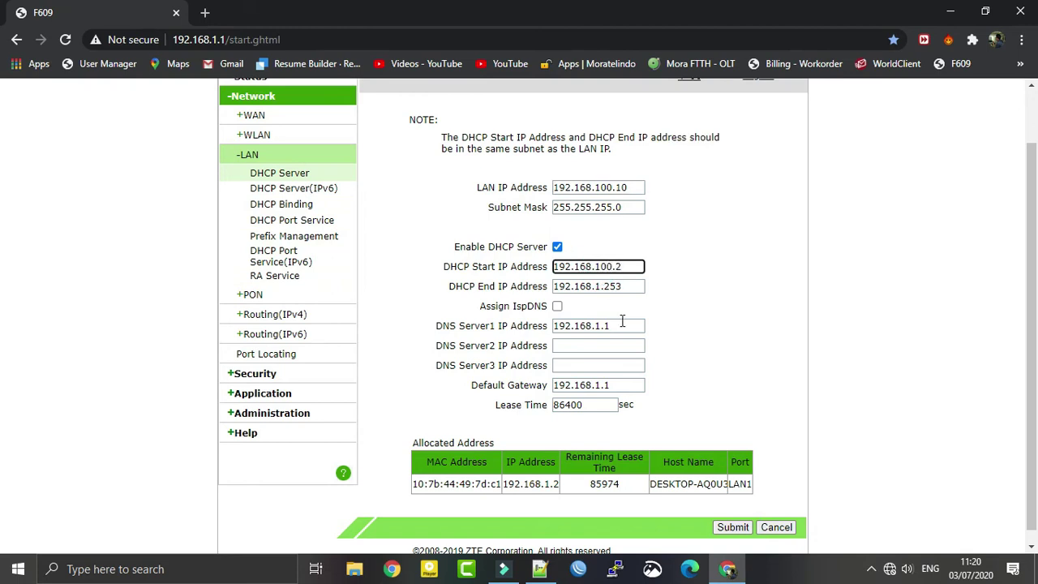
type("11")
left_click(601, 287)
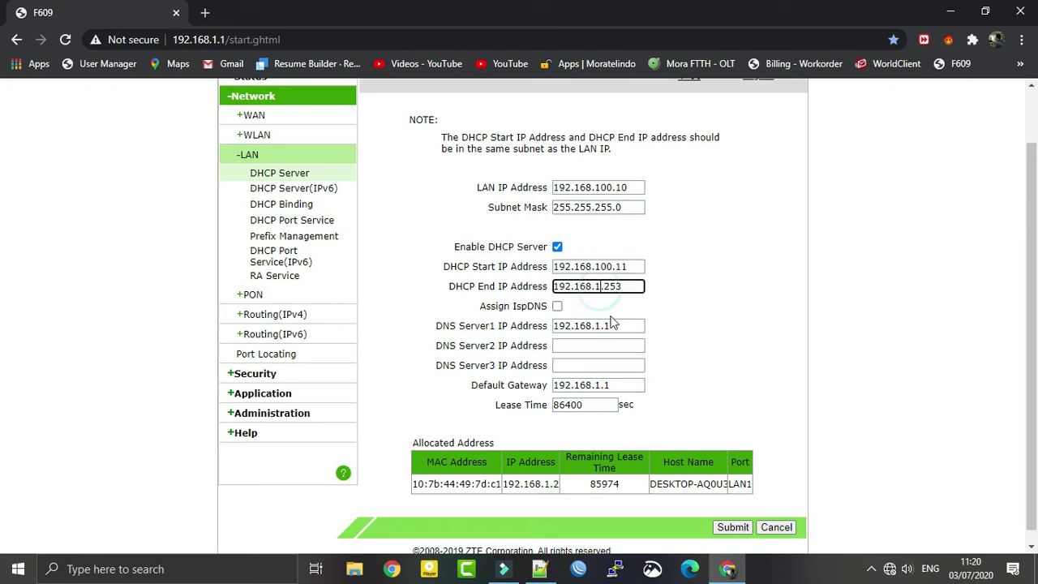
type("00")
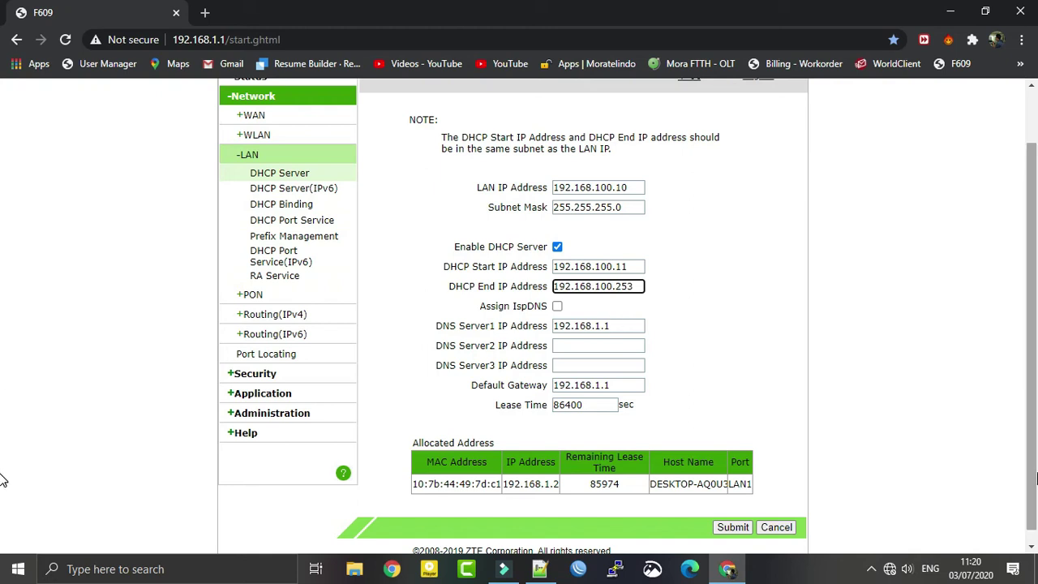
- Move the DNS Server1 and default gateway addresses to the 192.168.100 subnet and apply the LAN/DHCP settings
left_click(600, 326)
type("00")
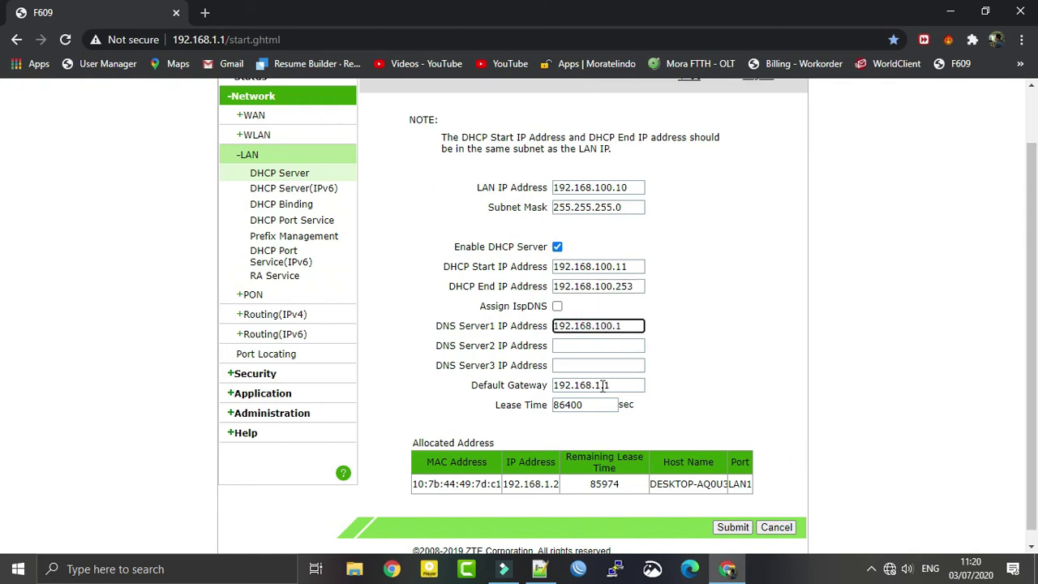
left_click(599, 385)
type("999")
key("BackSpace")
key("BackSpace")
key("BackSpace")
type("00")
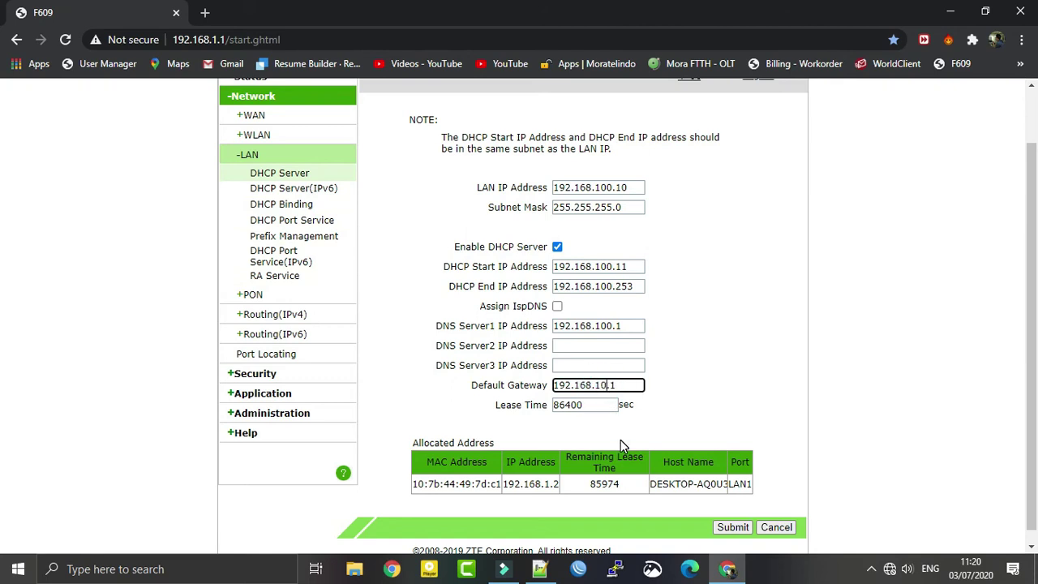
key("End")
type("1")
left_click(630, 326)
type("1")
left_click(733, 527)
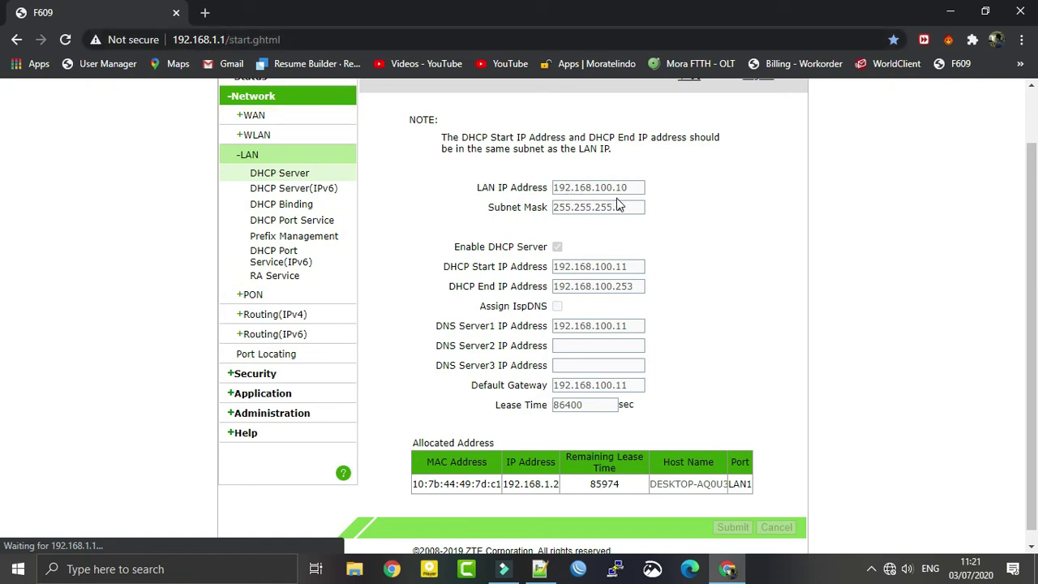
- Reload the router page, then load 192.168.1.1 in a new tab and close the old F609 tab
left_click(303, 42)
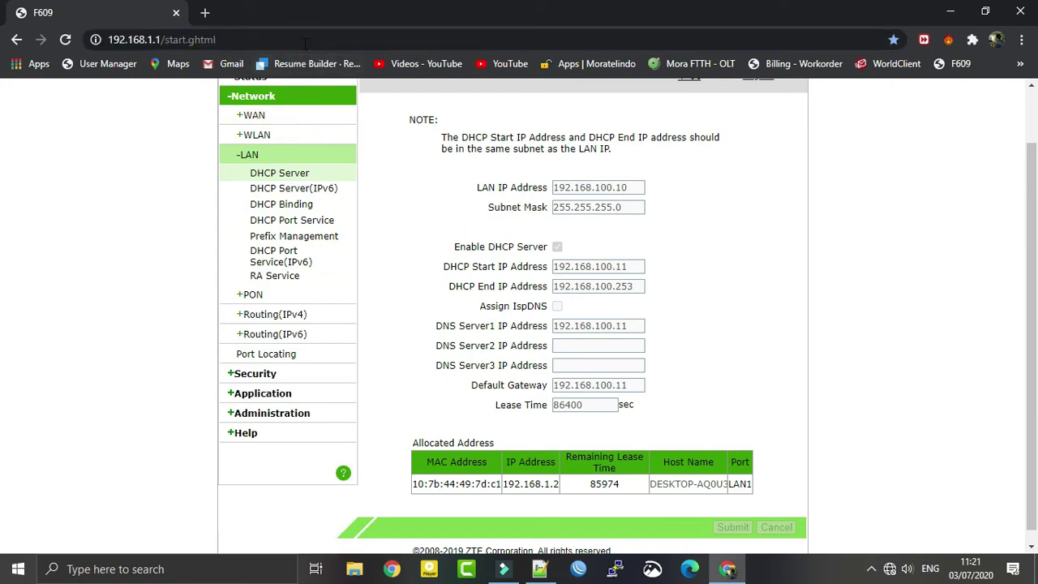
key("Return")
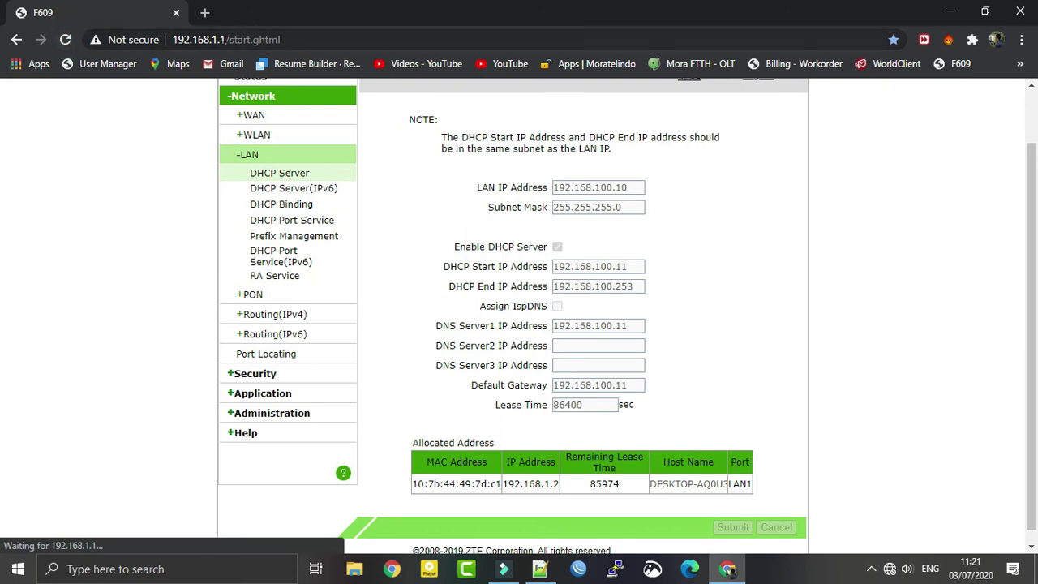
left_click(205, 12)
left_click(176, 13)
type("1")
key("Right")
key("Return")
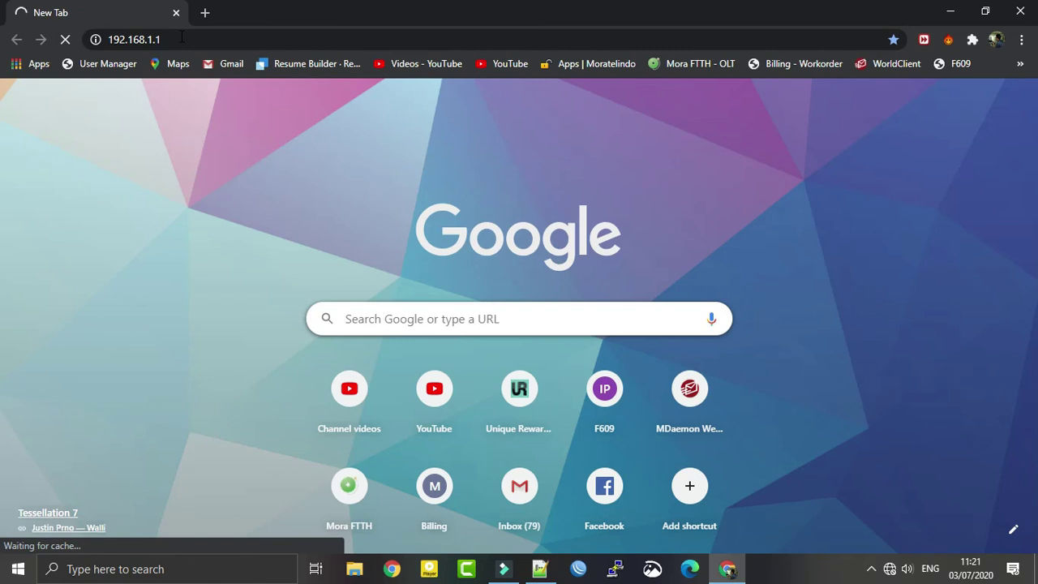
- Edit the browser address to 192.168.100.10 to reach the router at its new IP
left_click(173, 37)
left_click(185, 38)
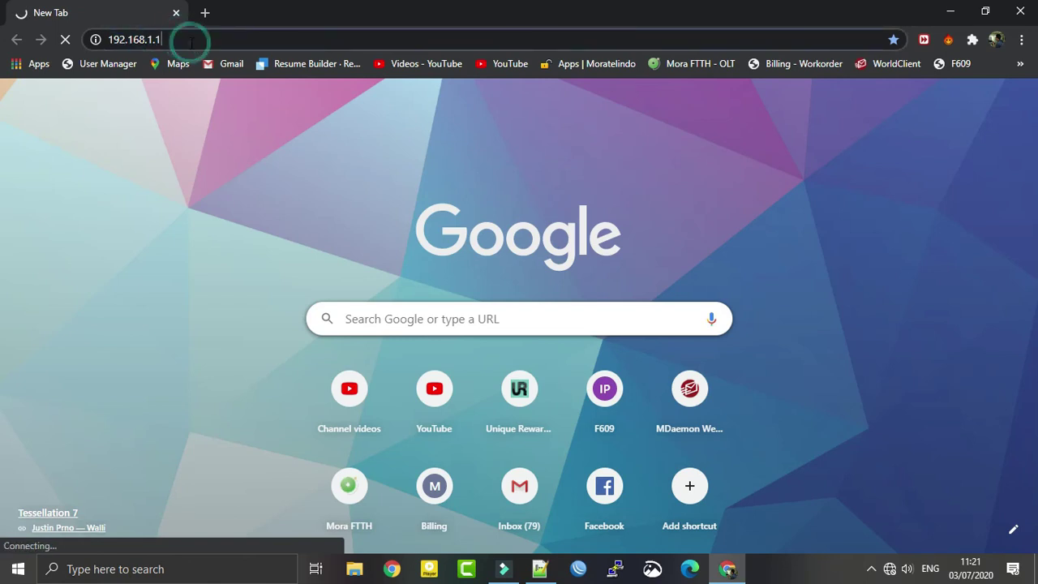
key("BackSpace")
key("BackSpace")
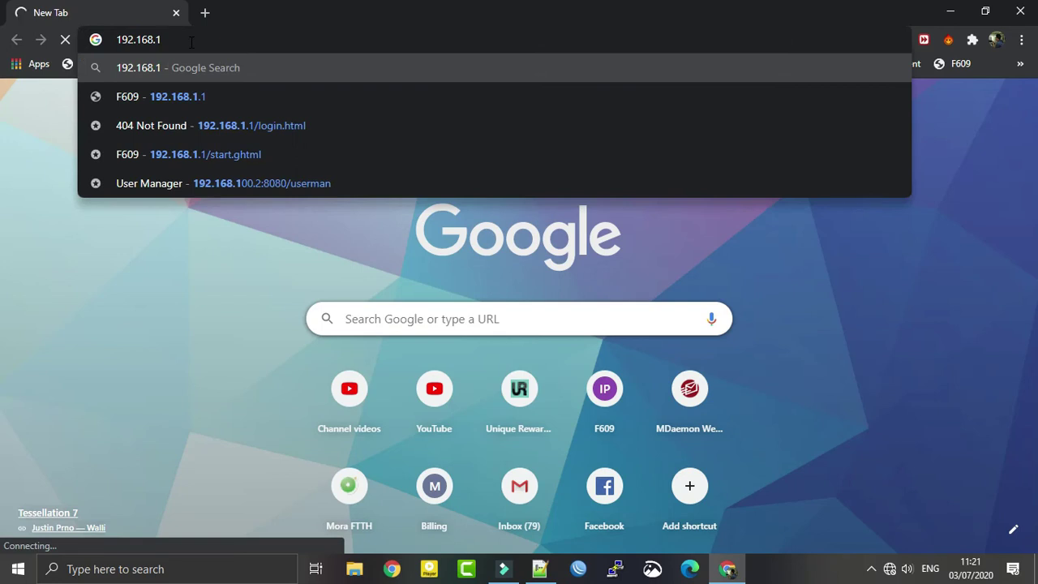
type("090")
key("BackSpace")
key("BackSpace")
type("0")
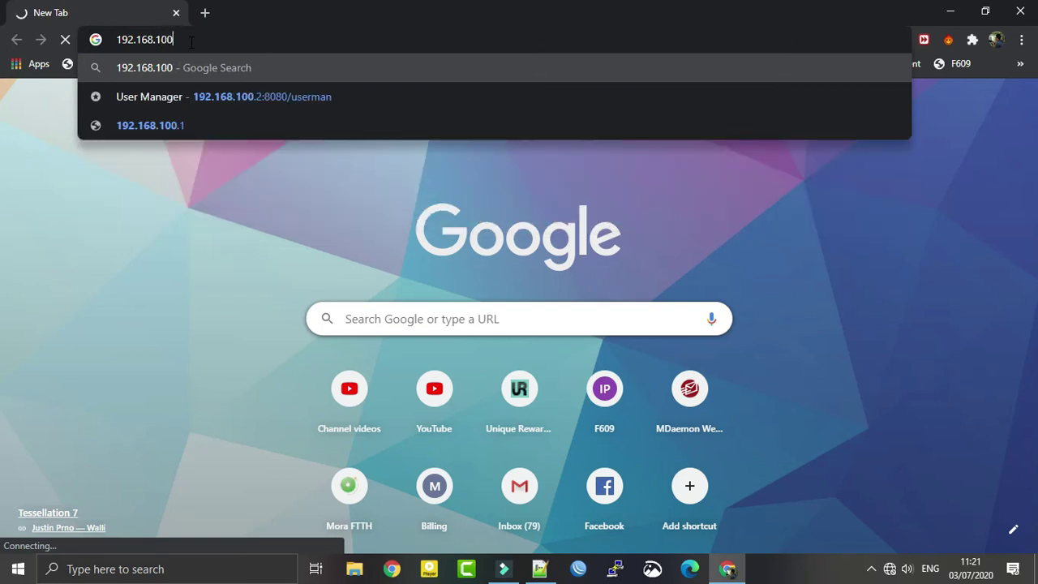
type(".10")
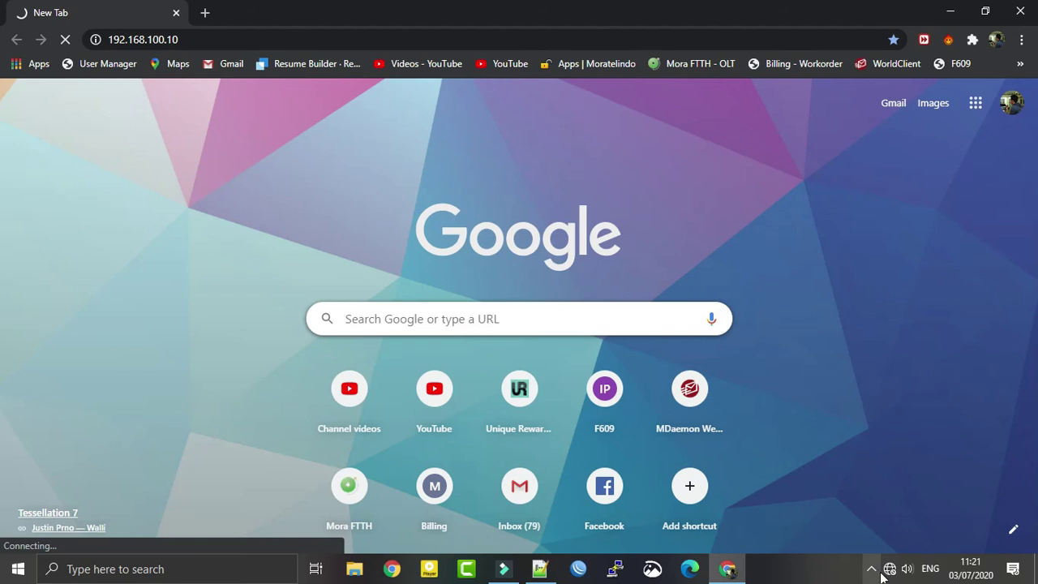
- Check the Windows network connection status and hidden tray icons while the page times out
left_click(889, 569)
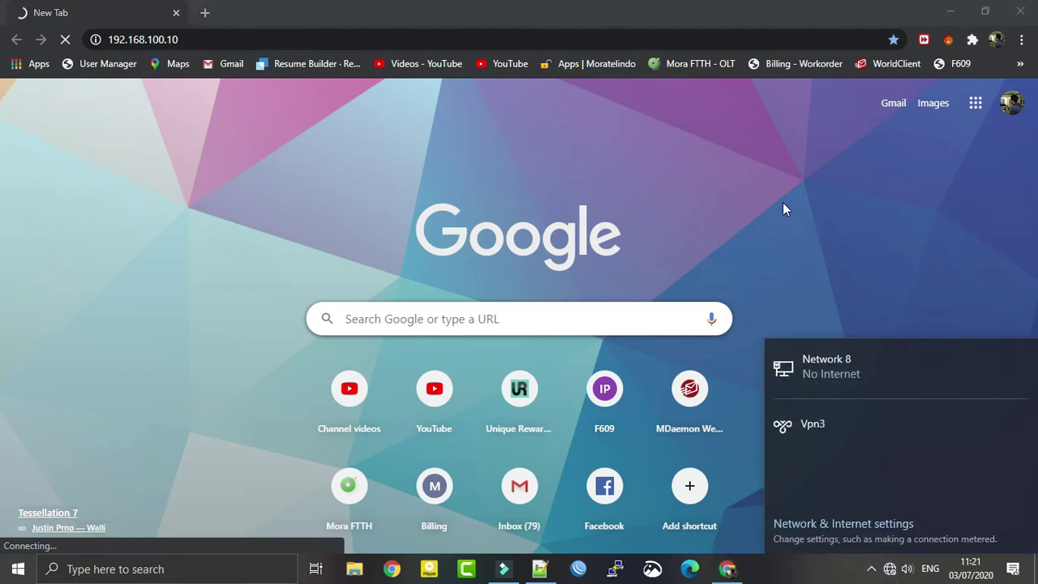
left_click(782, 209)
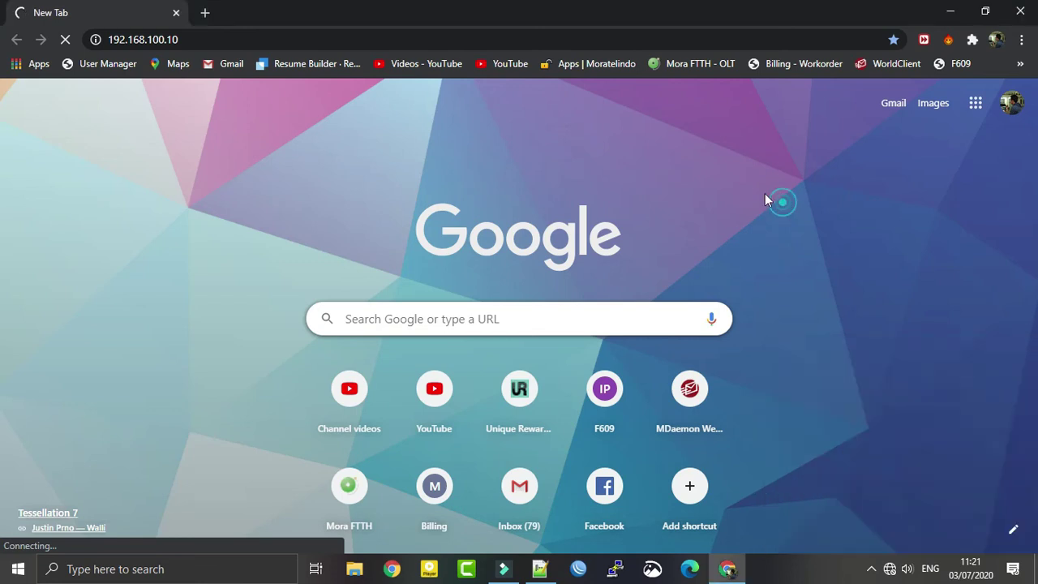
left_click(212, 38)
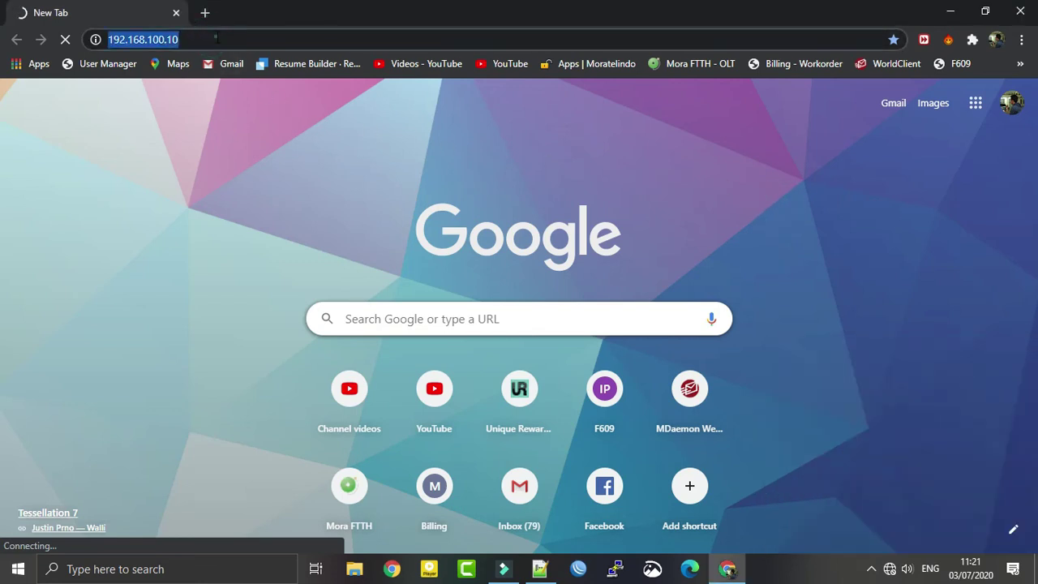
left_click(215, 39)
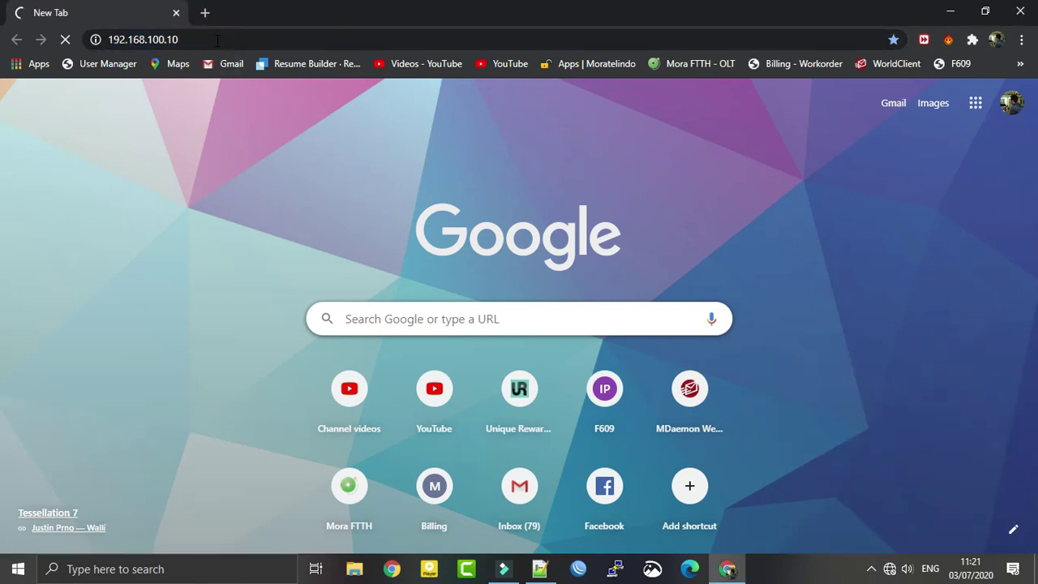
left_click(890, 569)
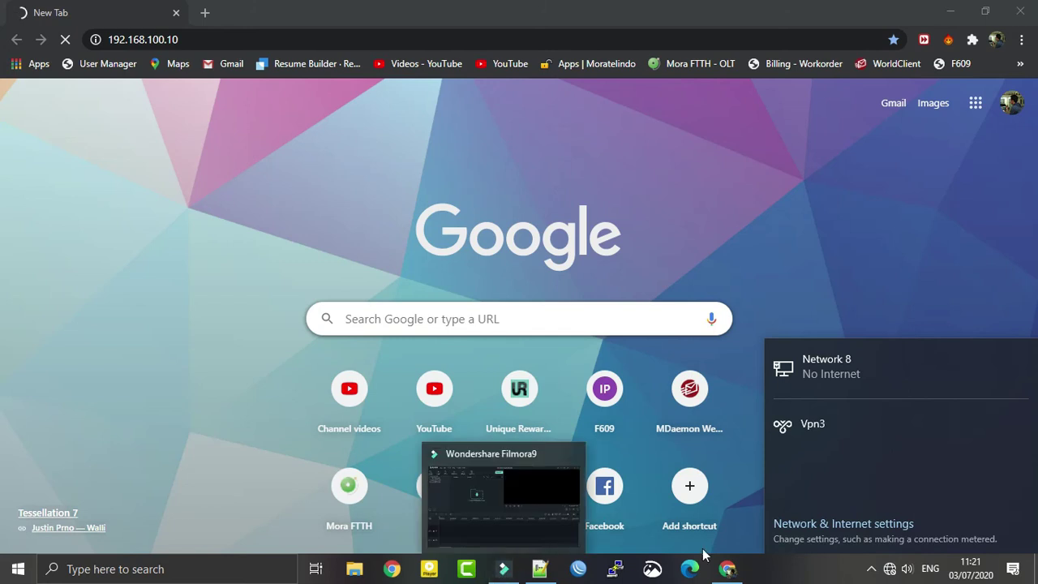
left_click(871, 568)
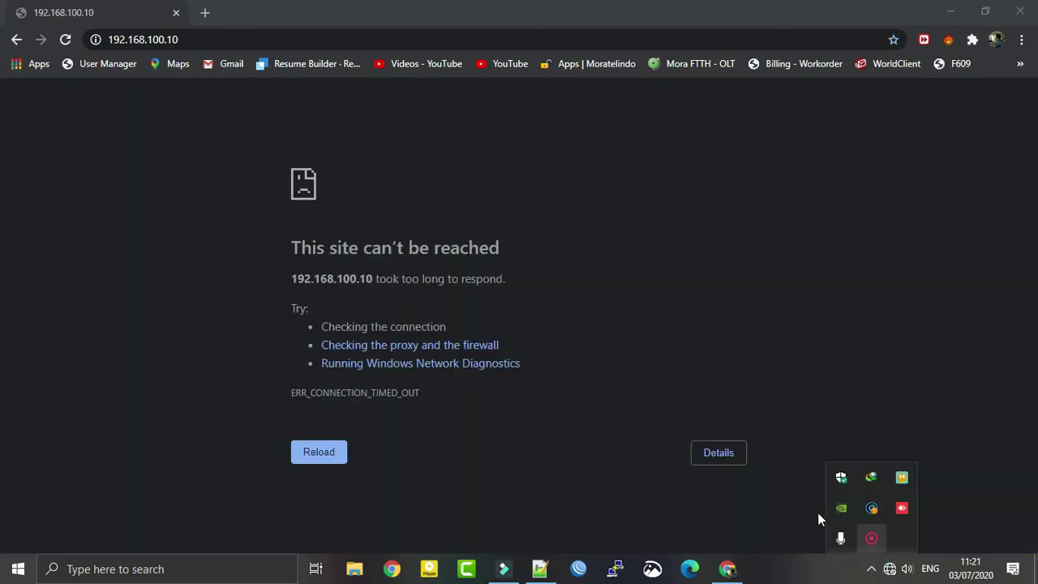
- Dismiss the tray icons and retry loading the unreachable 192.168.100.10 page
left_click(629, 305)
left_click(66, 40)
left_click(66, 40)
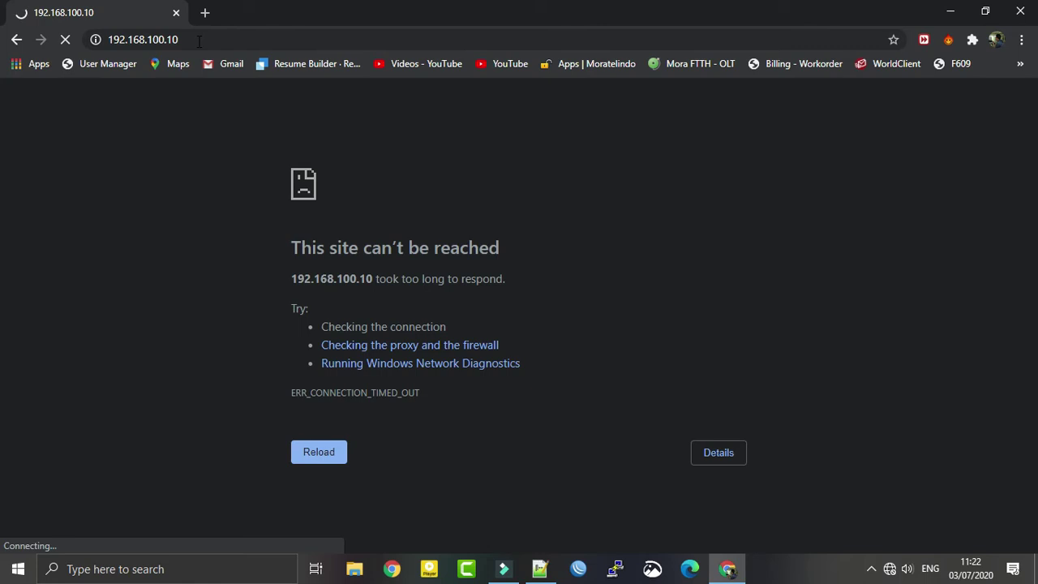
- Open the hidden system tray icons and select items in that area
left_click(871, 572)
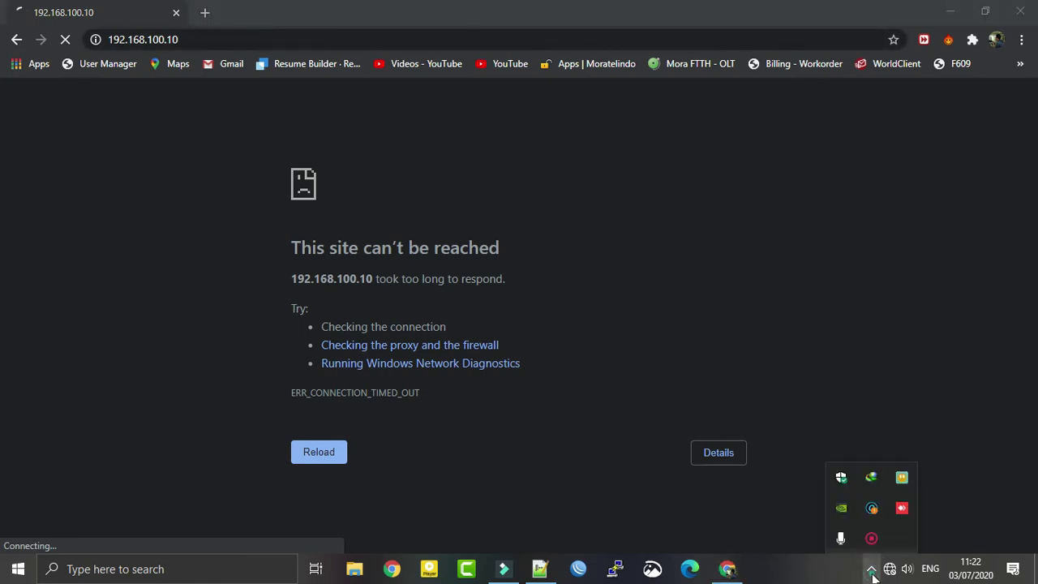
left_click(871, 538)
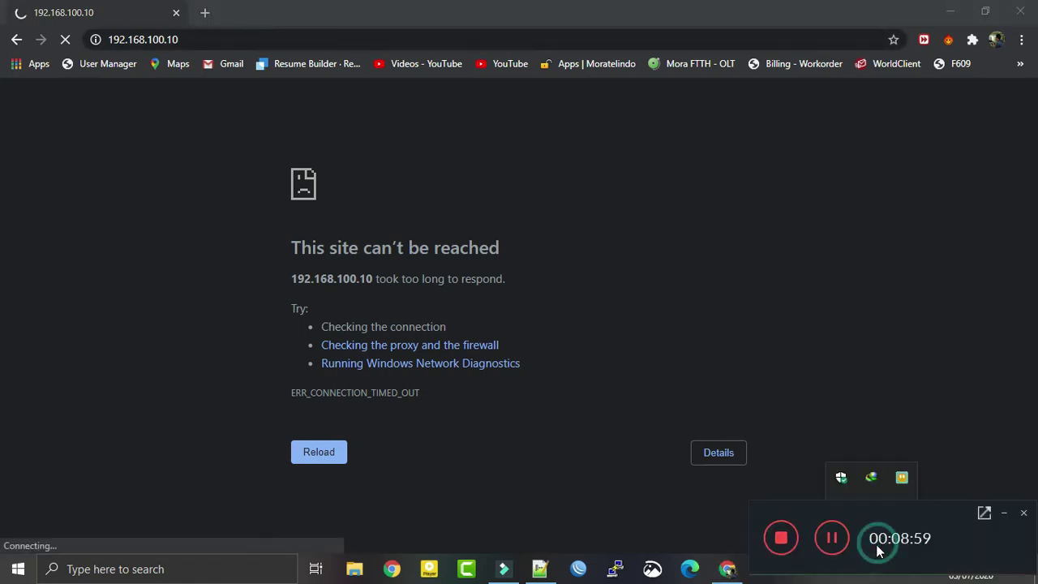
left_click(831, 538)
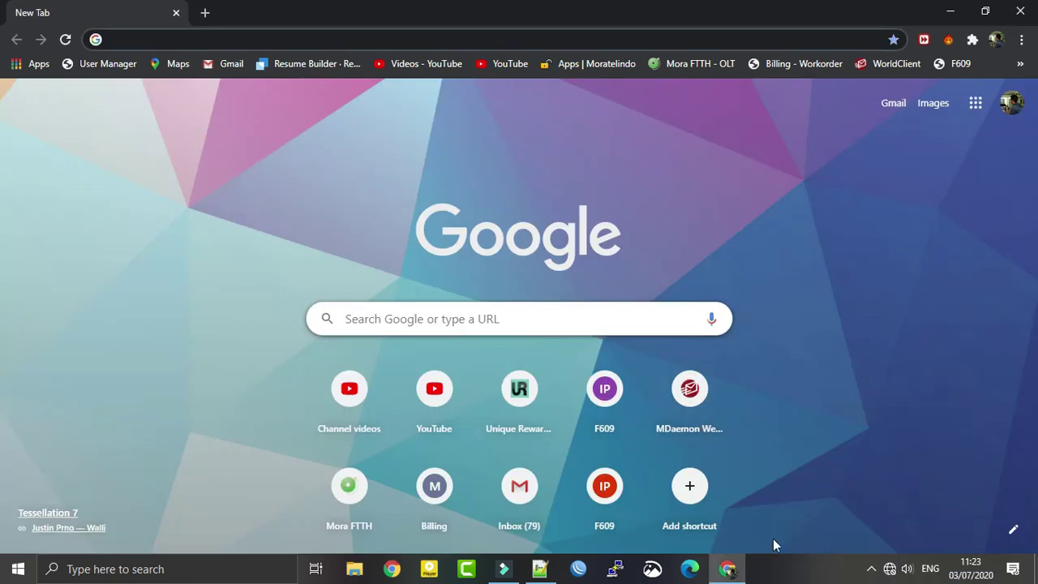
- Load the ZTE login page at 192.168.100.10 and focus its Username field
left_click(871, 569)
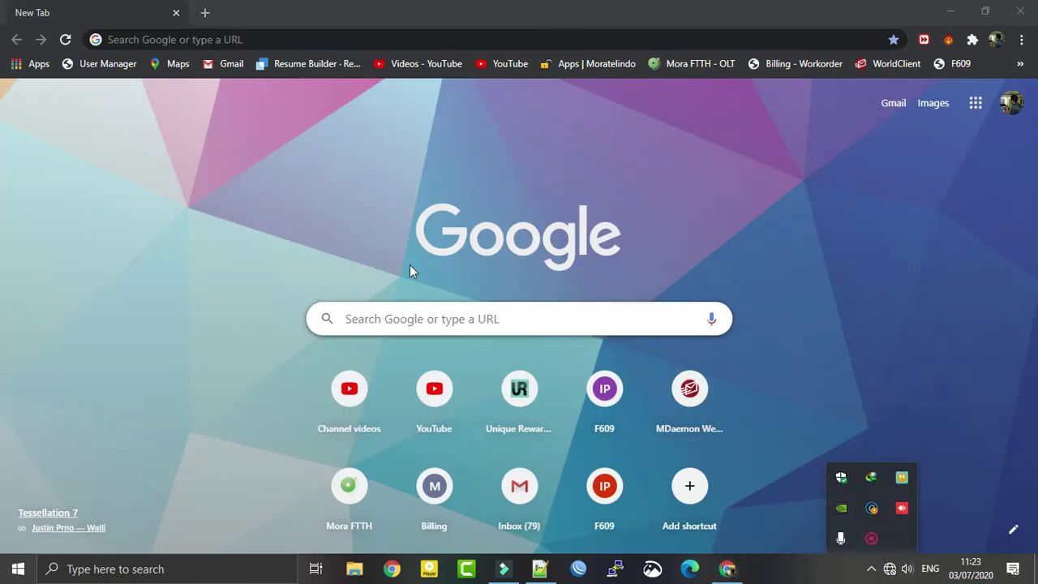
left_click(187, 88)
left_click(181, 42)
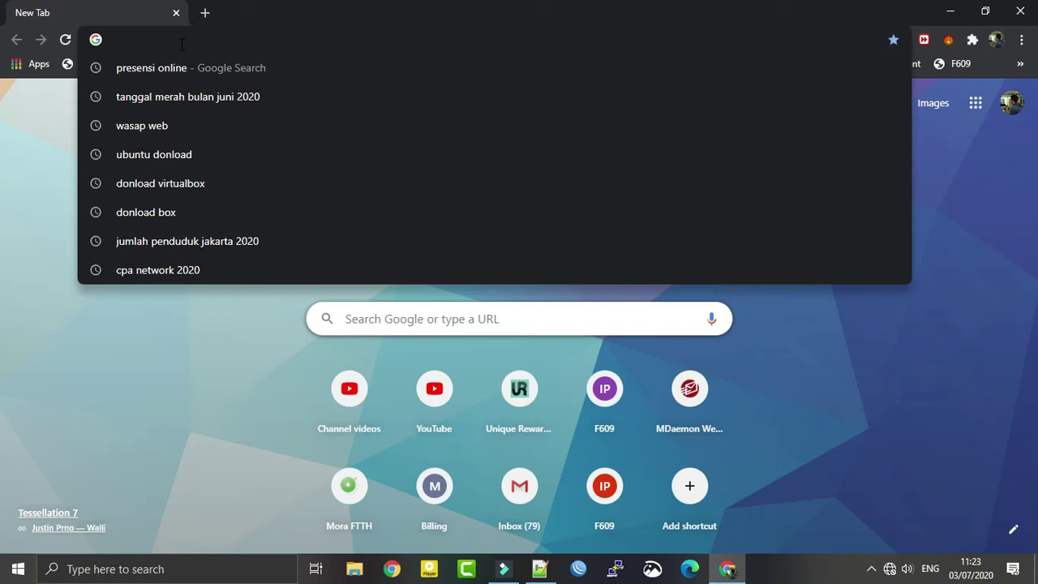
type("192.168.1")
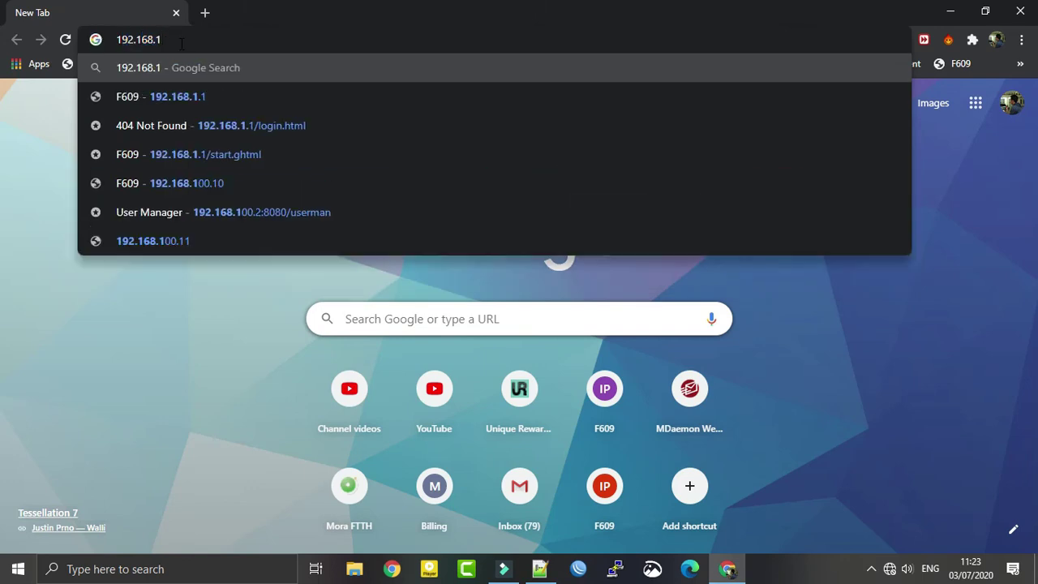
type("00")
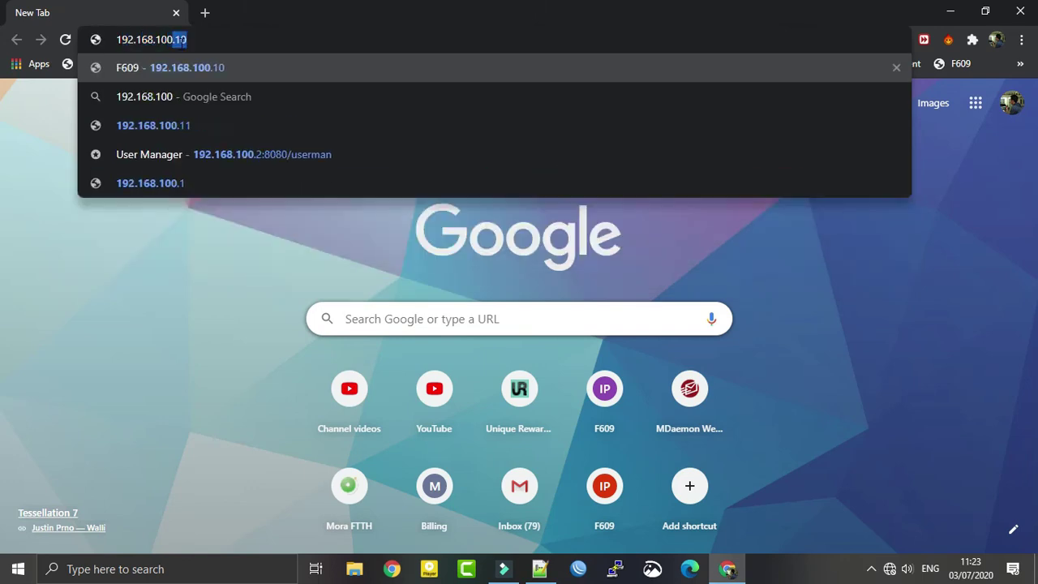
type(".10")
key("Return")
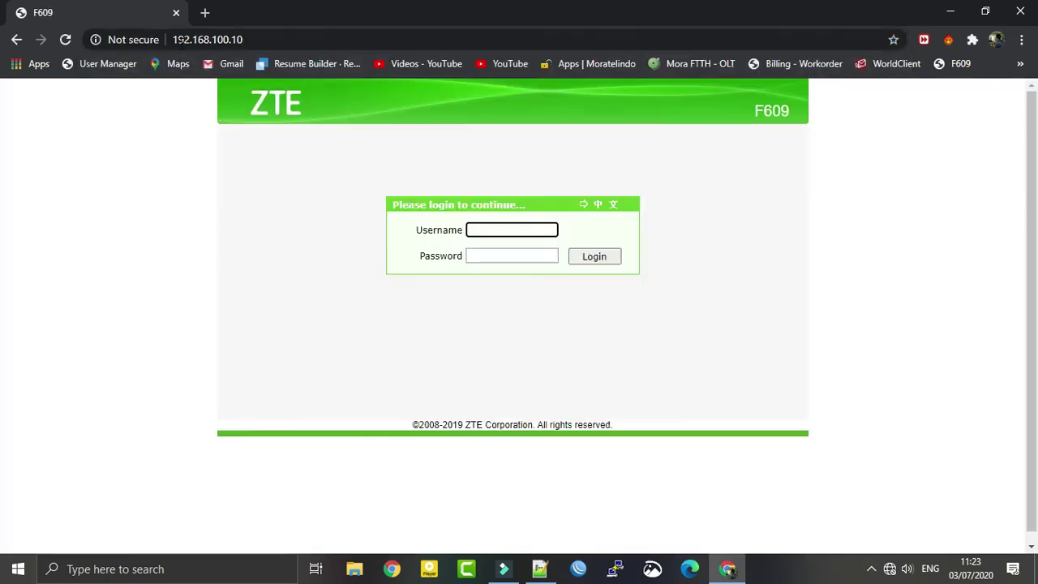
left_click(485, 232)
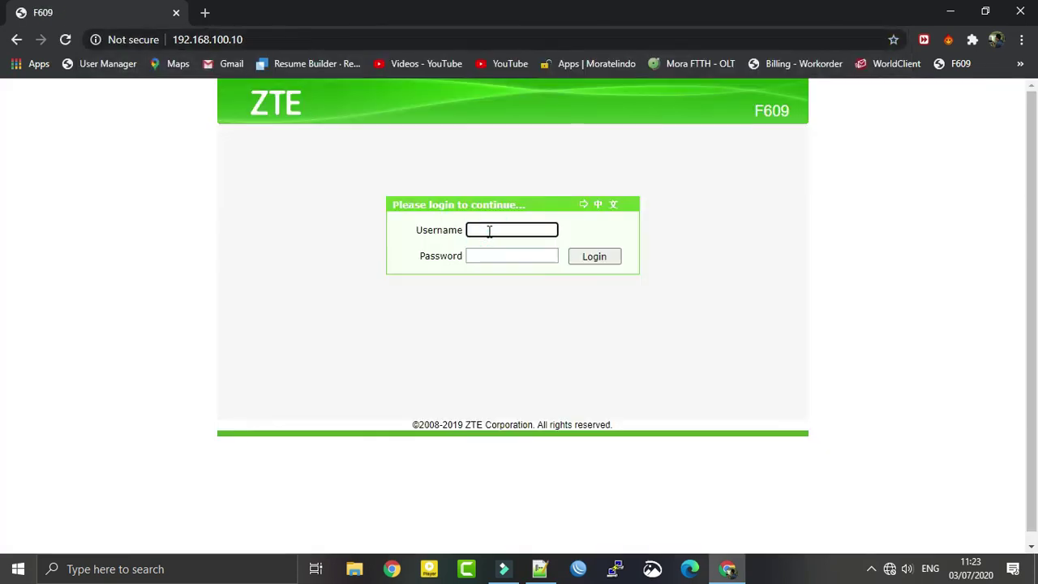